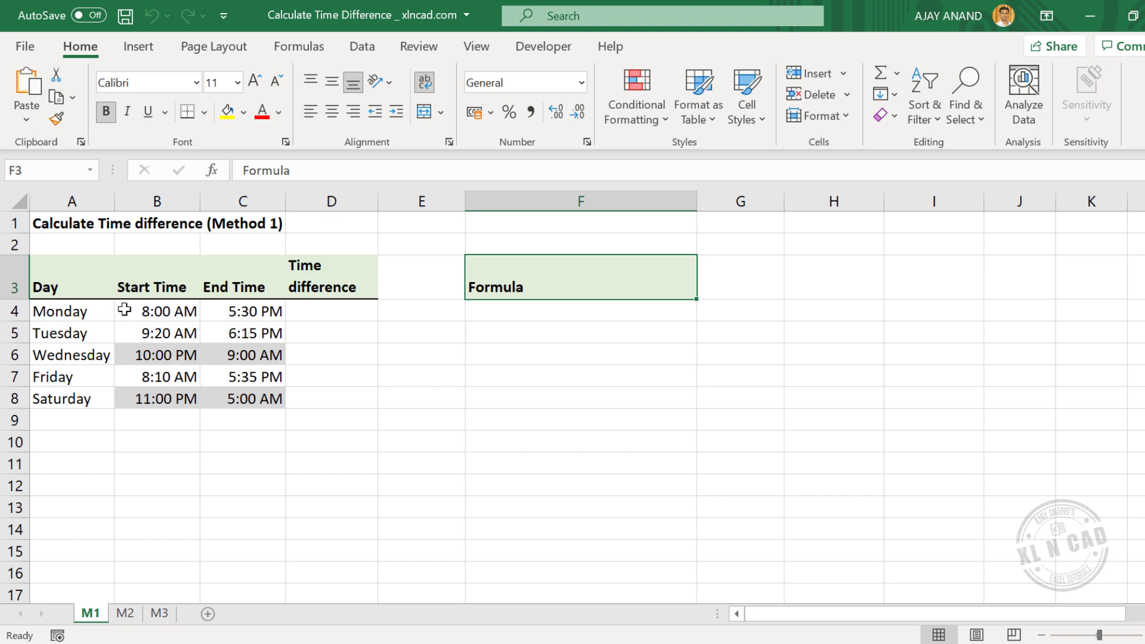
Enter =(C4-B4)*24 in D4 and format it as Number, showing 9.50.
{"action": "left_click", "coordinate": [321, 319]}
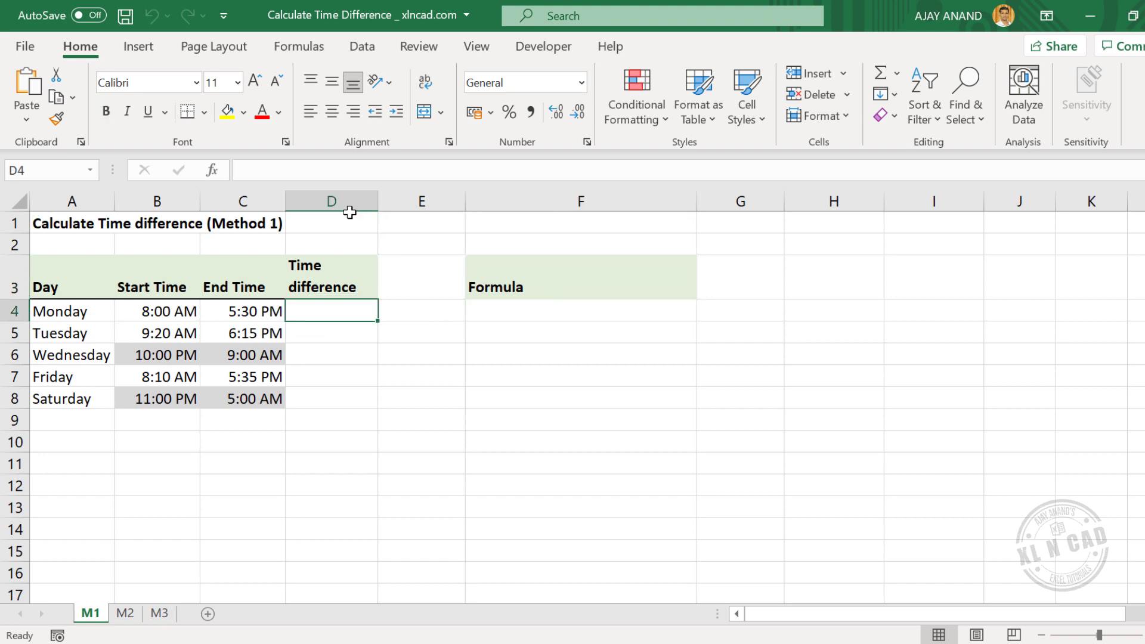
{"action": "left_click", "coordinate": [309, 171]}
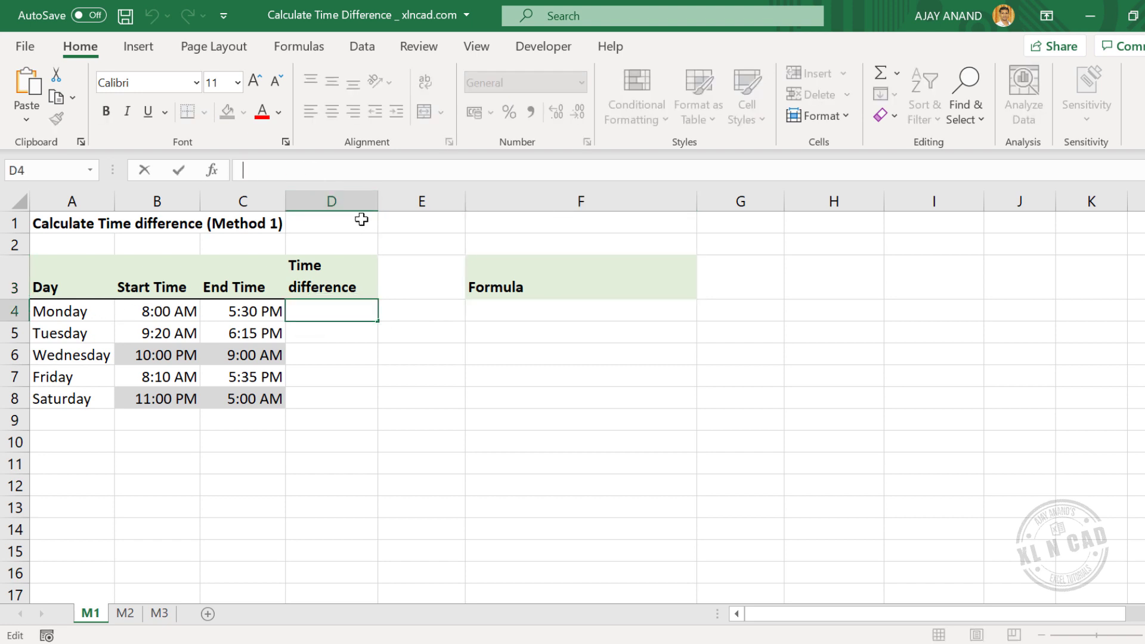
{"action": "type", "text": "=("}
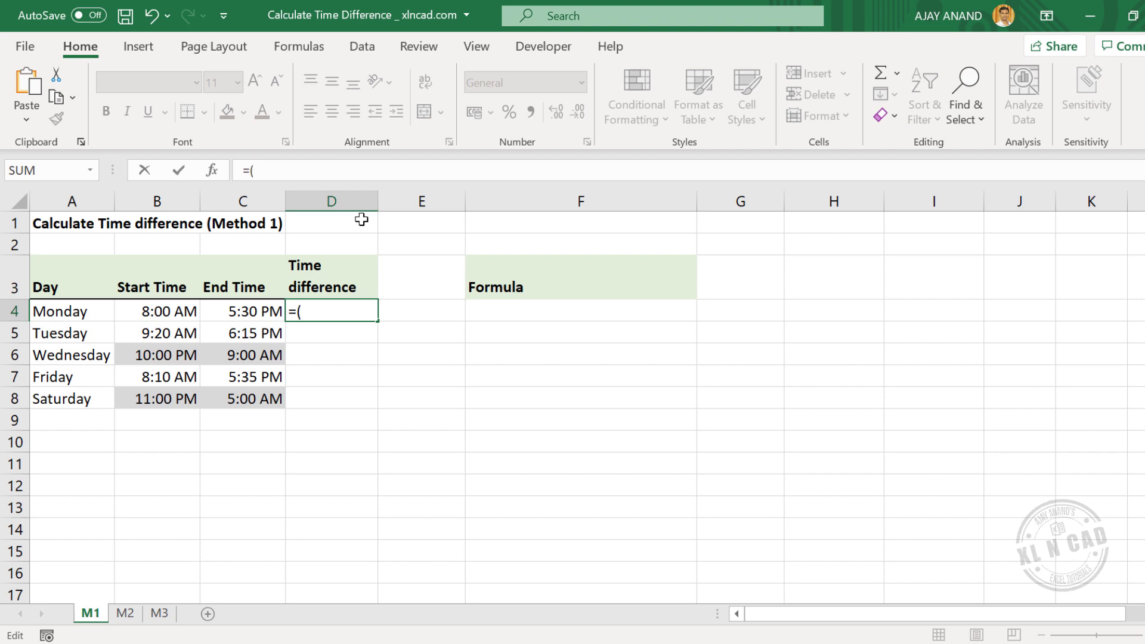
{"action": "left_click", "coordinate": [236, 311]}
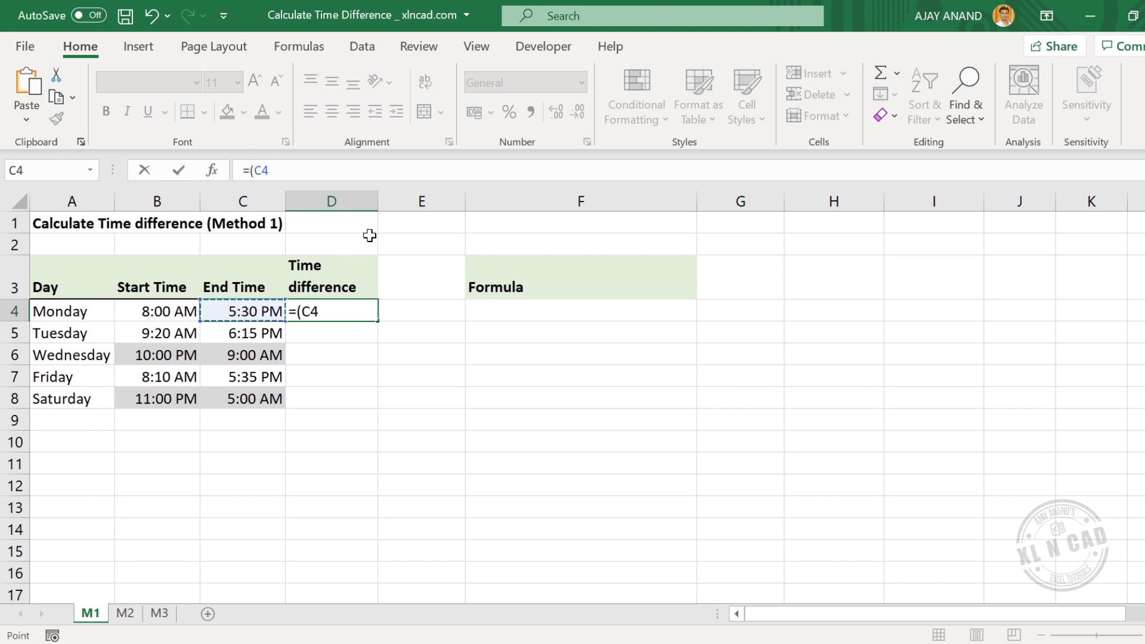
{"action": "type", "text": "-"}
{"action": "left_click", "coordinate": [179, 310]}
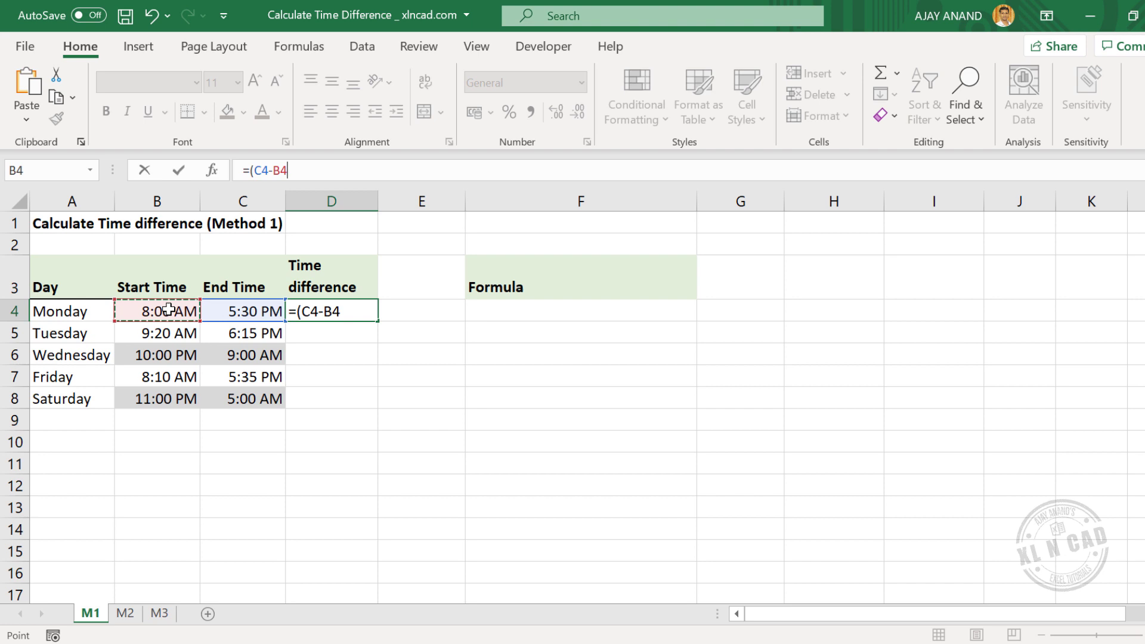
{"action": "type", "text": ")*24"}
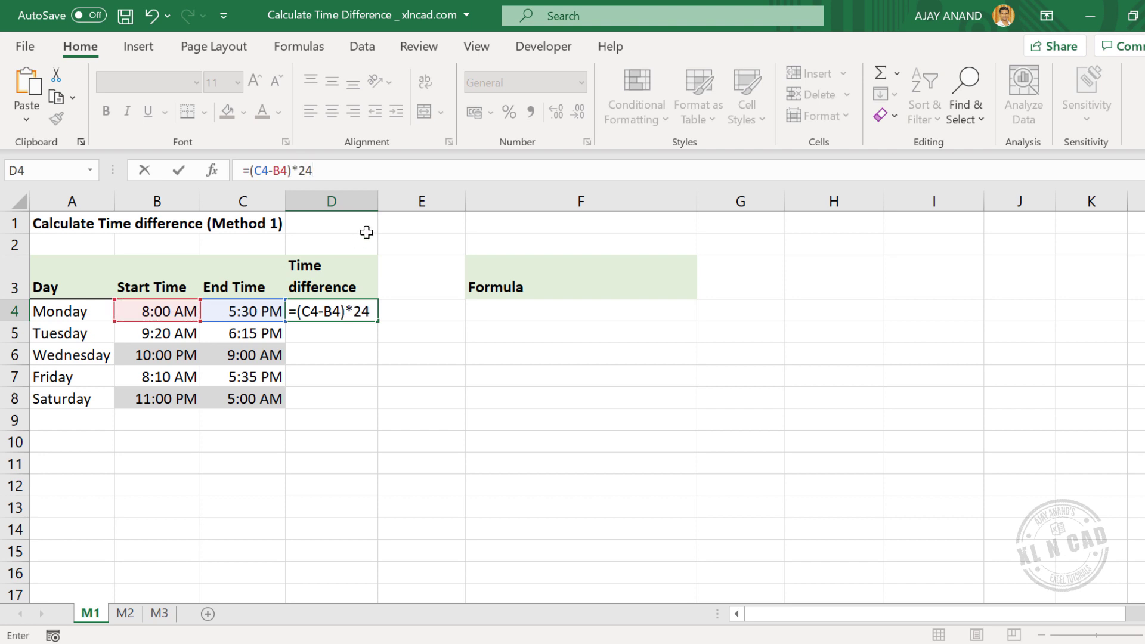
{"action": "key", "text": "Return"}
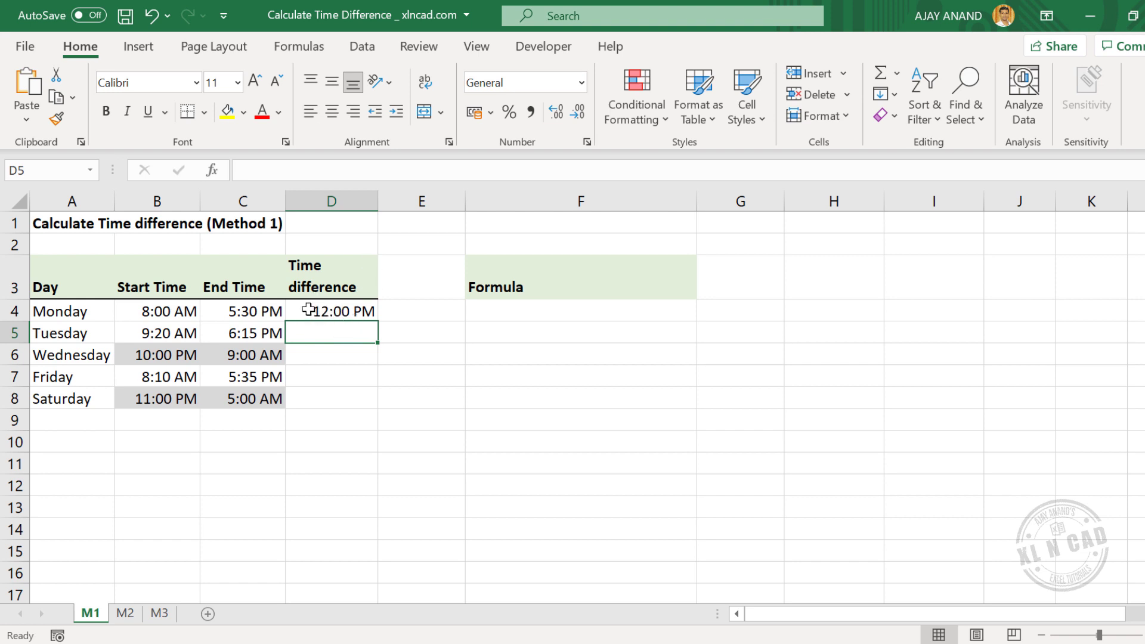
{"action": "left_click", "coordinate": [308, 310]}
{"action": "left_click", "coordinate": [581, 82]}
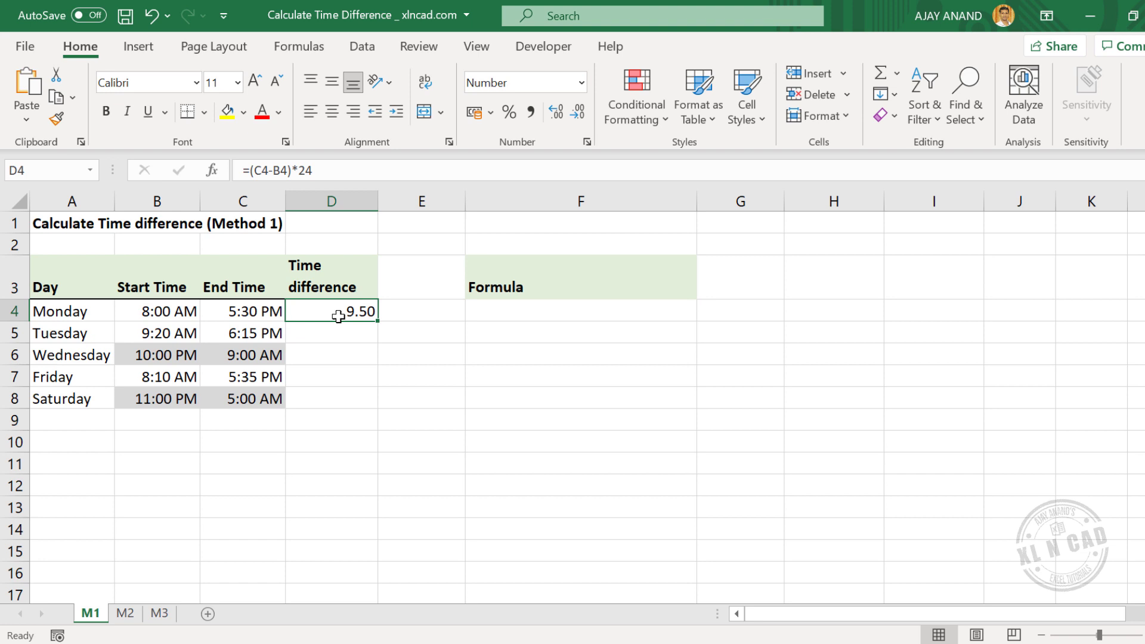
Fill D4's hours formula down to D6, giving 8.92 and -13.00, then select D4:D6.
{"action": "left_click_drag", "start_coordinate": [380, 323], "coordinate": [378, 340]}
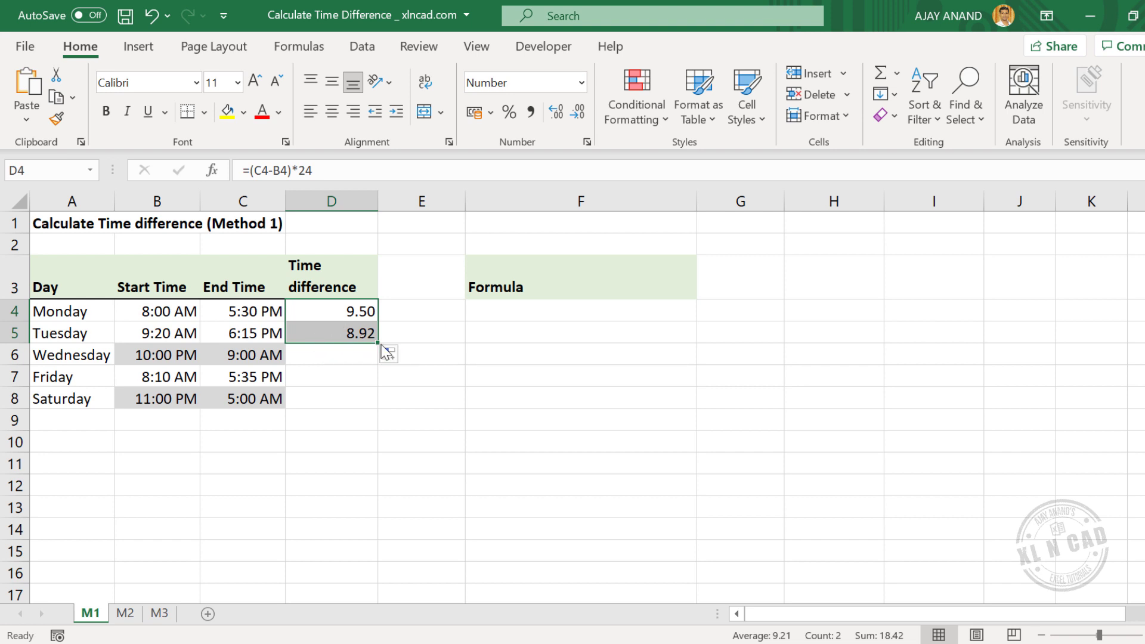
{"action": "left_click_drag", "start_coordinate": [380, 344], "coordinate": [376, 363]}
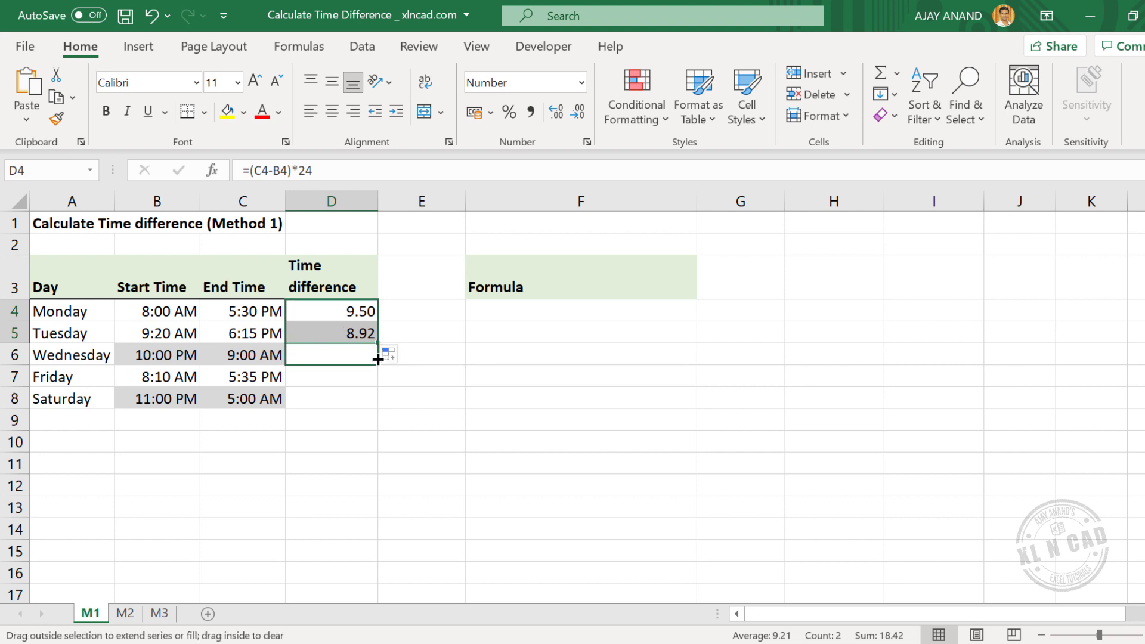
{"action": "left_click", "coordinate": [317, 358]}
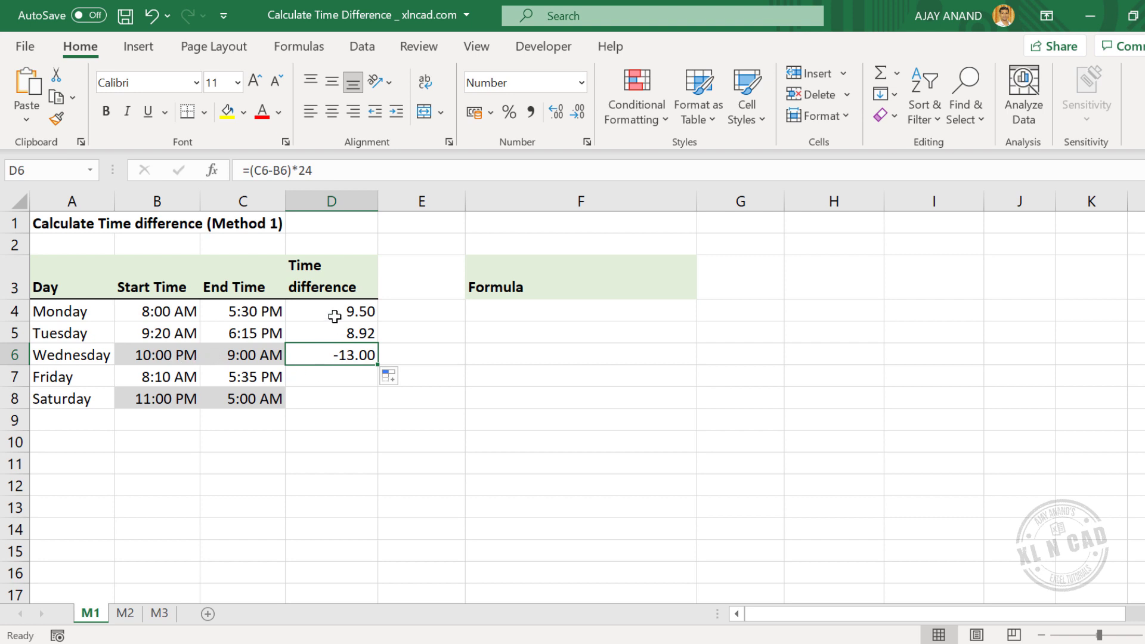
{"action": "left_click_drag", "start_coordinate": [331, 314], "coordinate": [333, 355]}
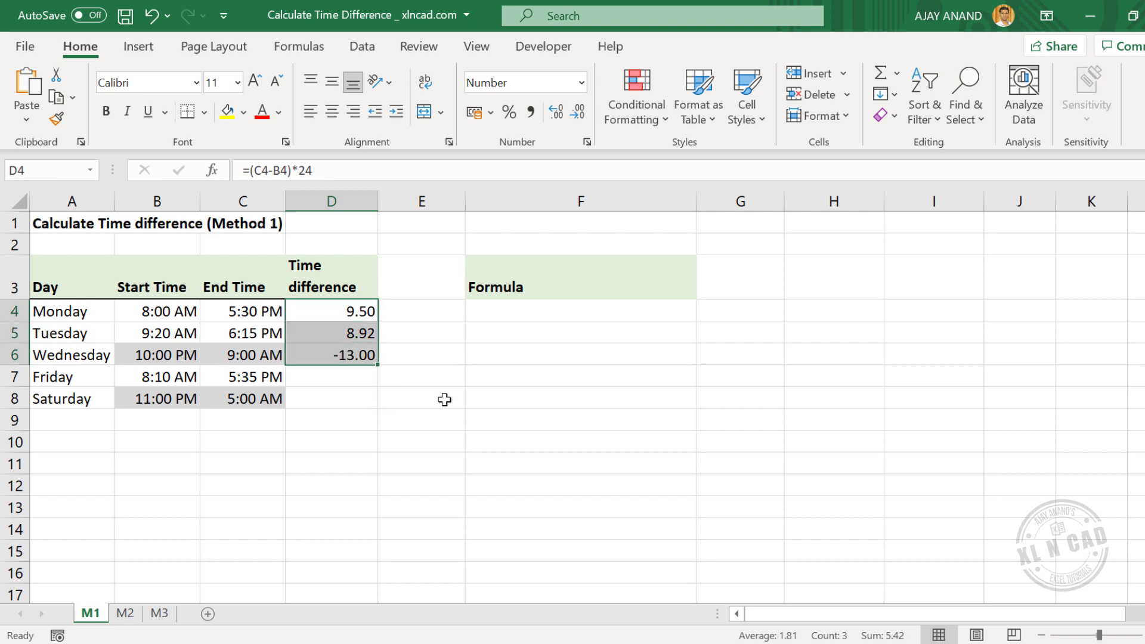
Clear D4:D6 and enter =IF(C4>B4,C4-B4,C4-B4+1)*24 in D4, showing 9.50.
{"action": "key", "text": "Delete"}
{"action": "left_click", "coordinate": [350, 307]}
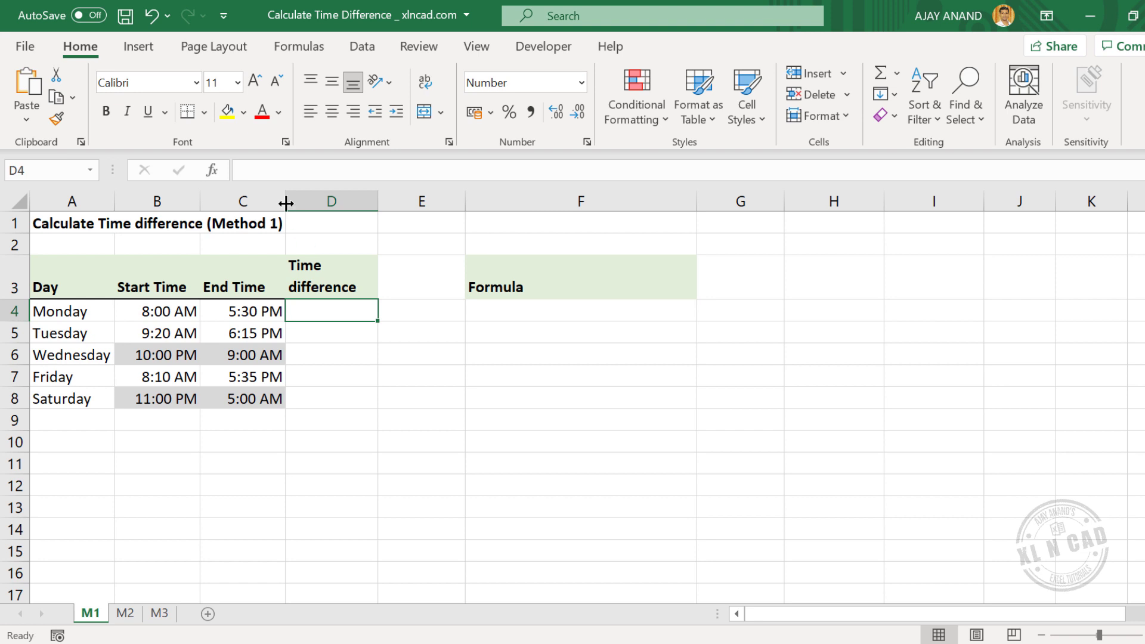
{"action": "left_click", "coordinate": [274, 167]}
{"action": "type", "text": "="}
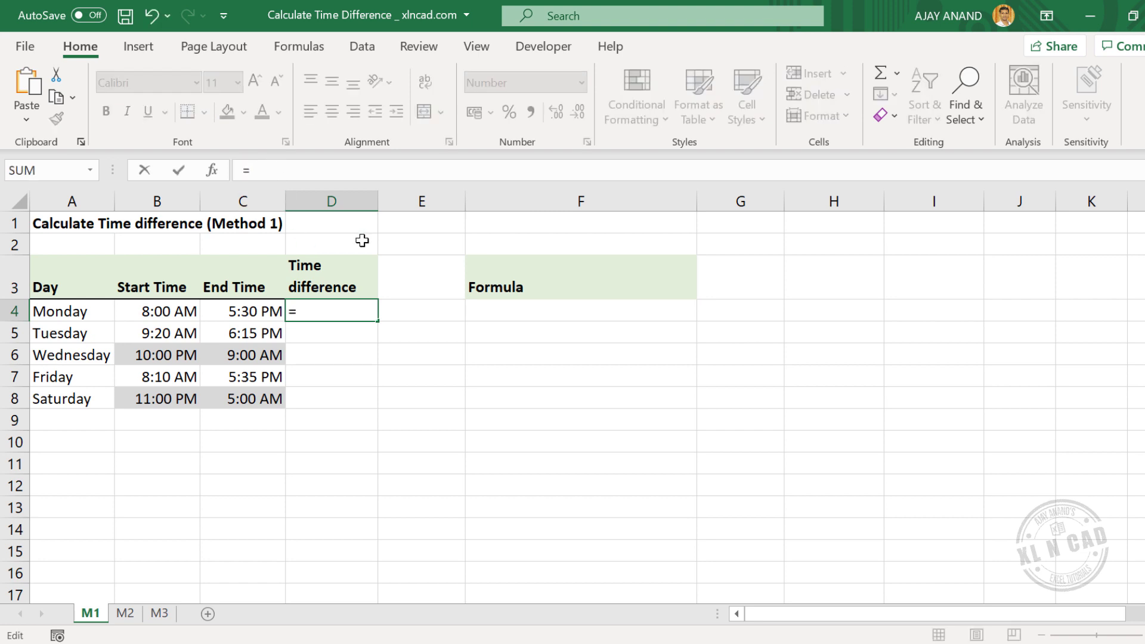
{"action": "type", "text": "IF("}
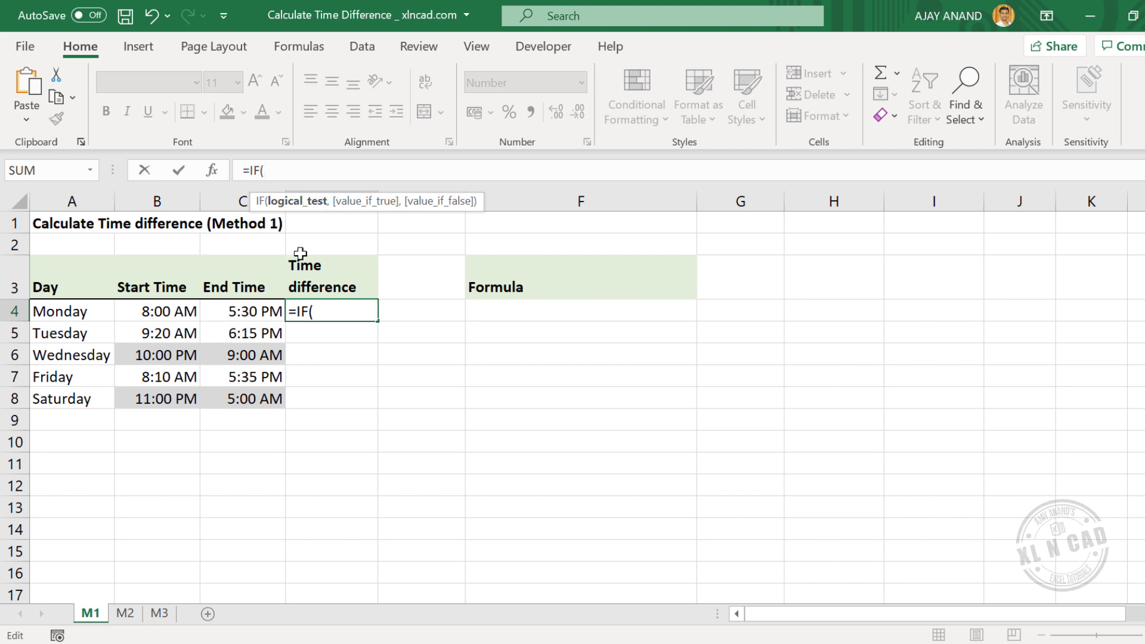
{"action": "left_click", "coordinate": [235, 313]}
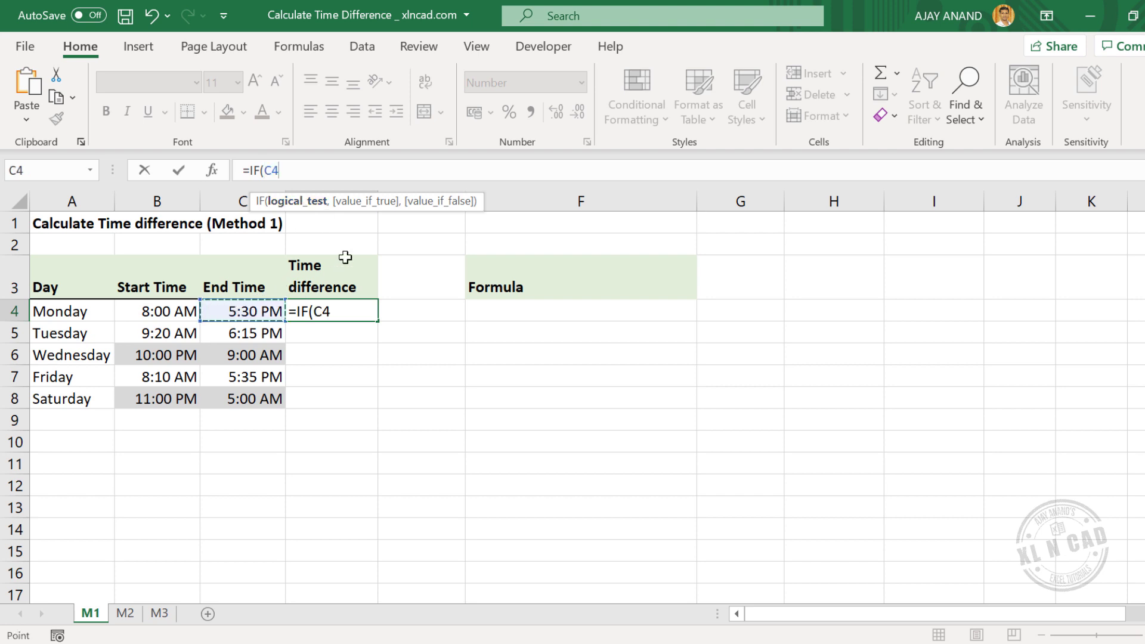
{"action": "type", "text": ">"}
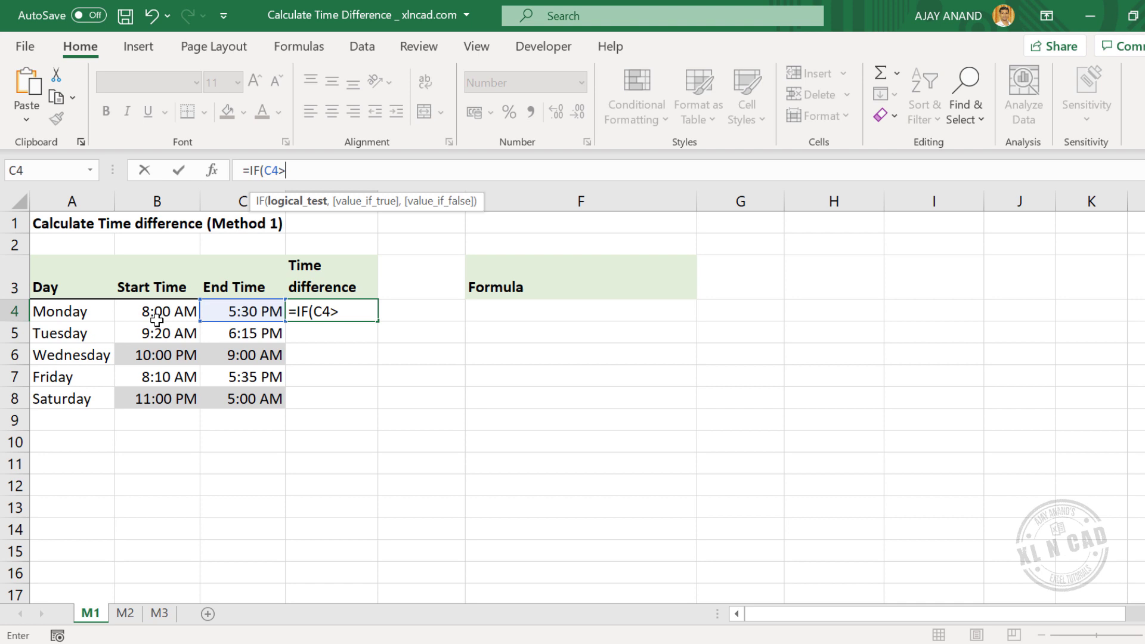
{"action": "left_click", "coordinate": [154, 314]}
{"action": "type", "text": ","}
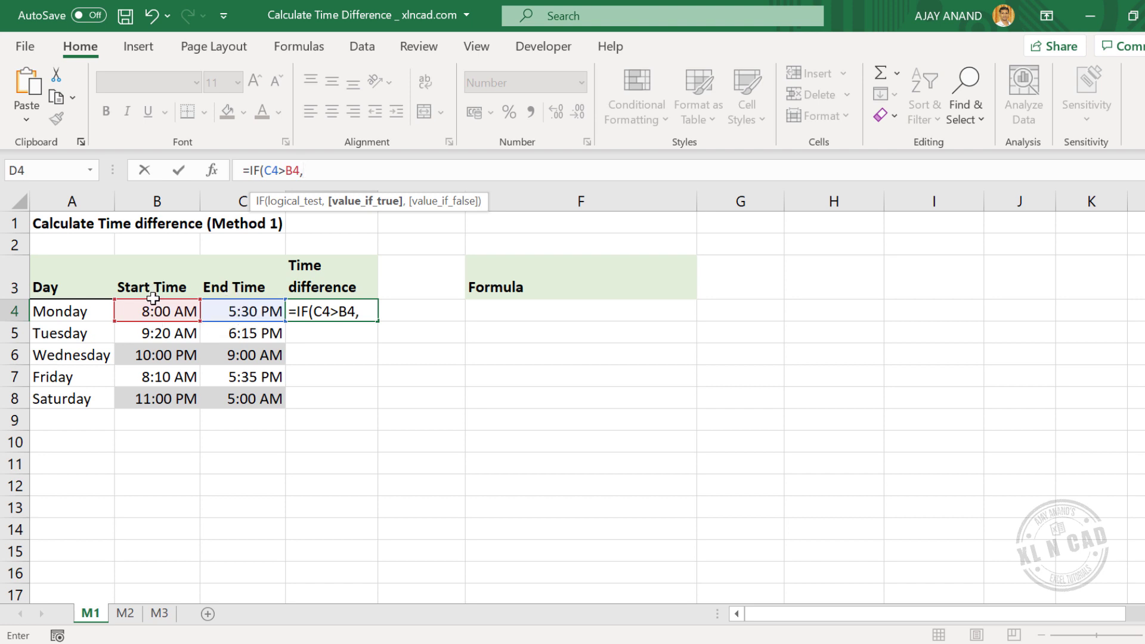
{"action": "left_click", "coordinate": [247, 309]}
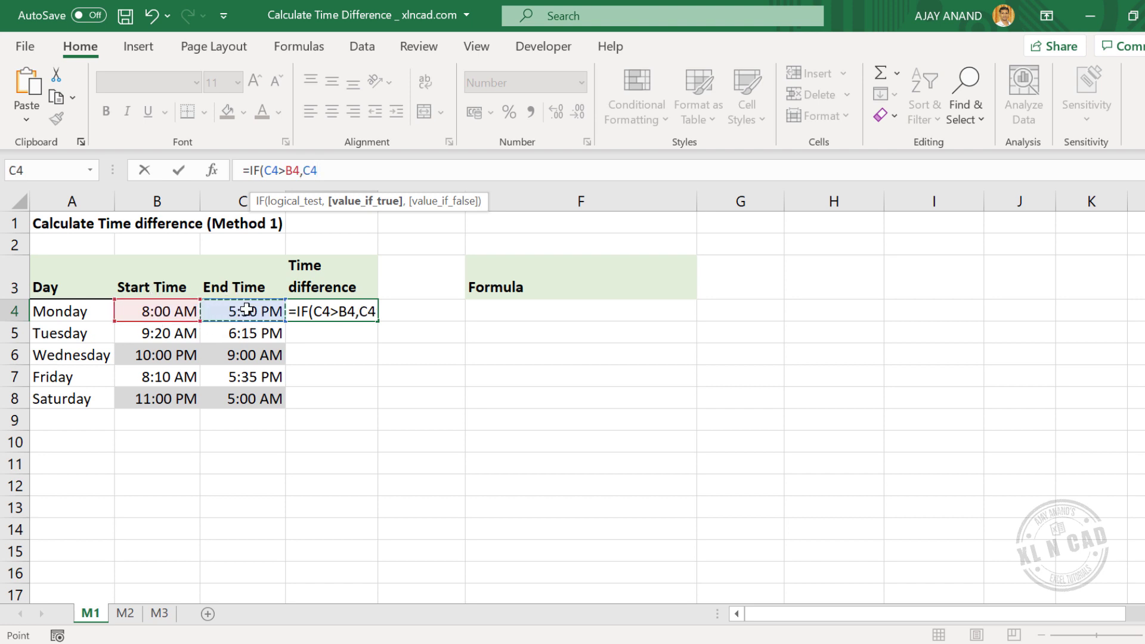
{"action": "type", "text": "-"}
{"action": "left_click", "coordinate": [165, 309]}
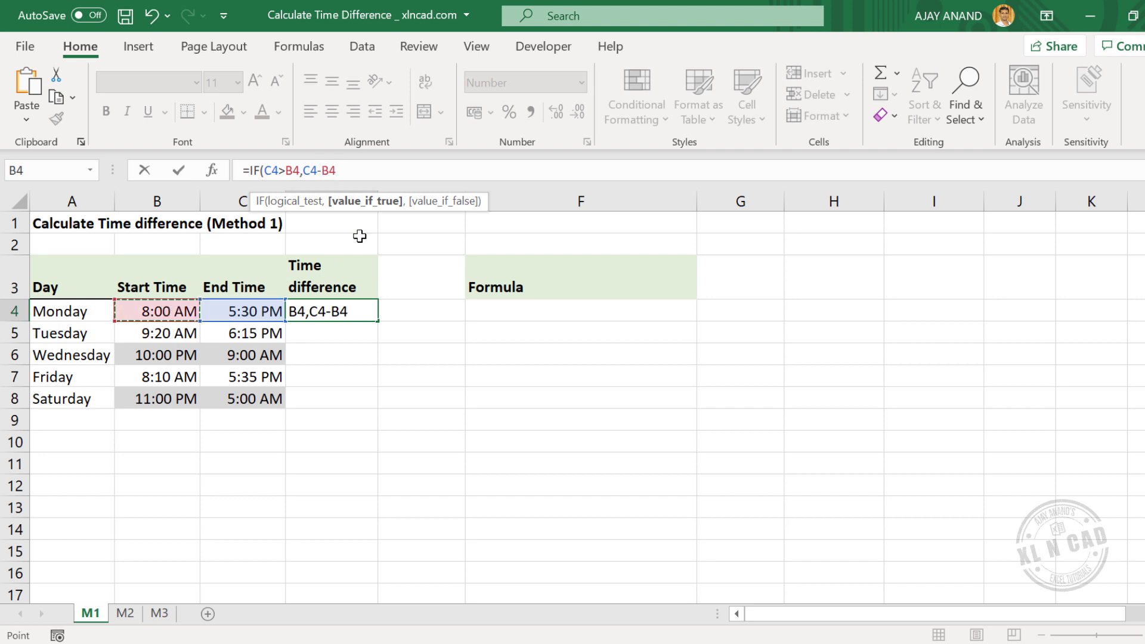
{"action": "type", "text": ","}
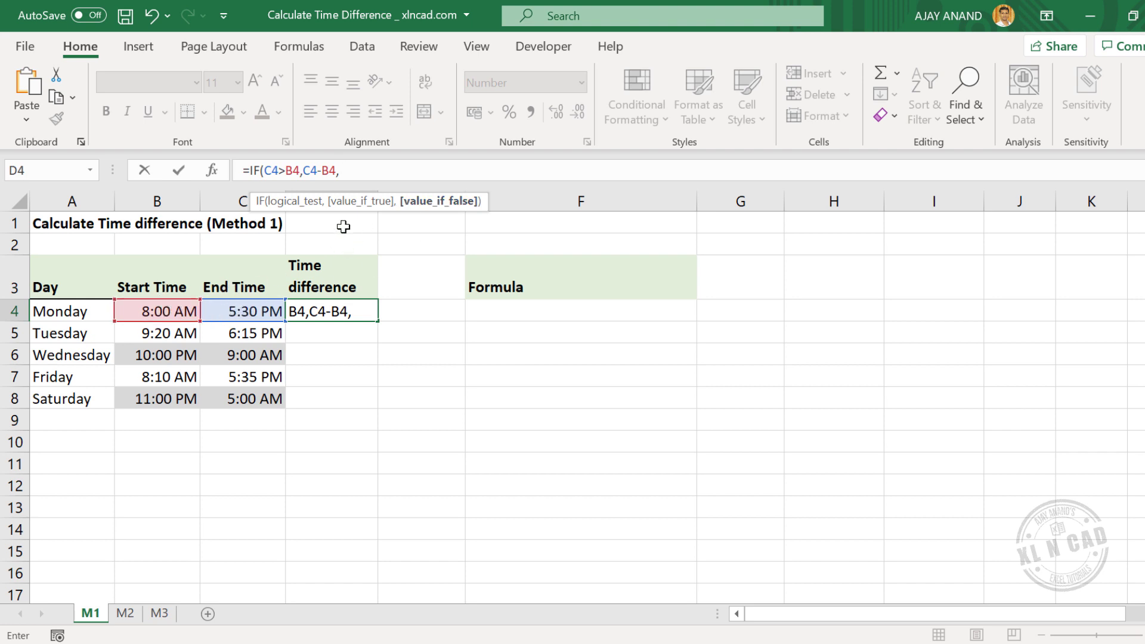
{"action": "left_click", "coordinate": [235, 305]}
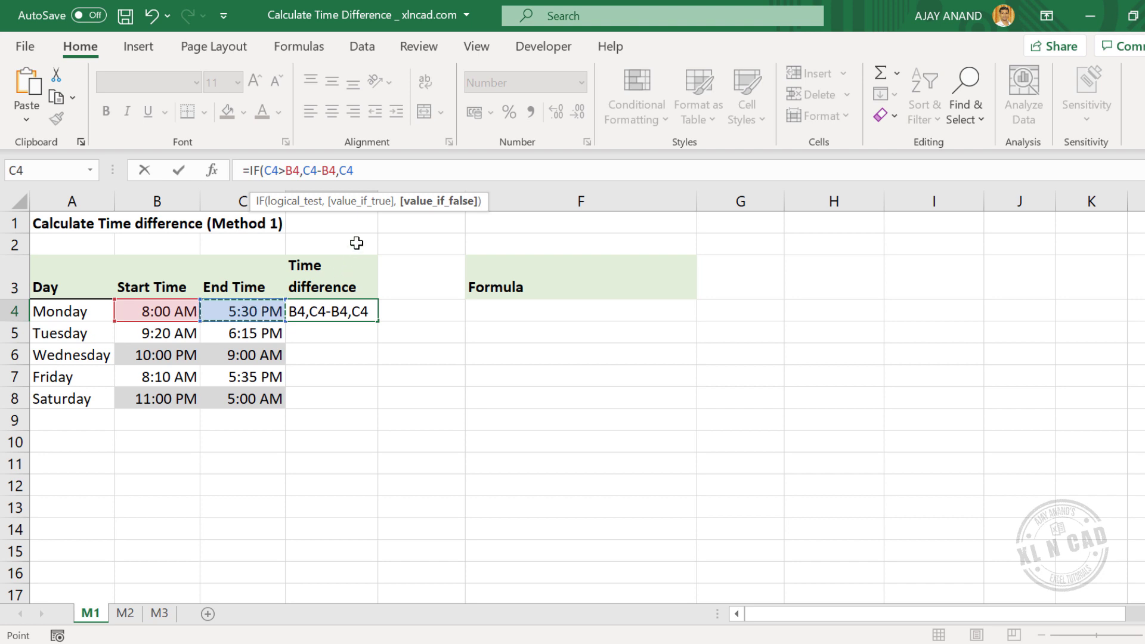
{"action": "type", "text": "-"}
{"action": "left_click", "coordinate": [163, 309]}
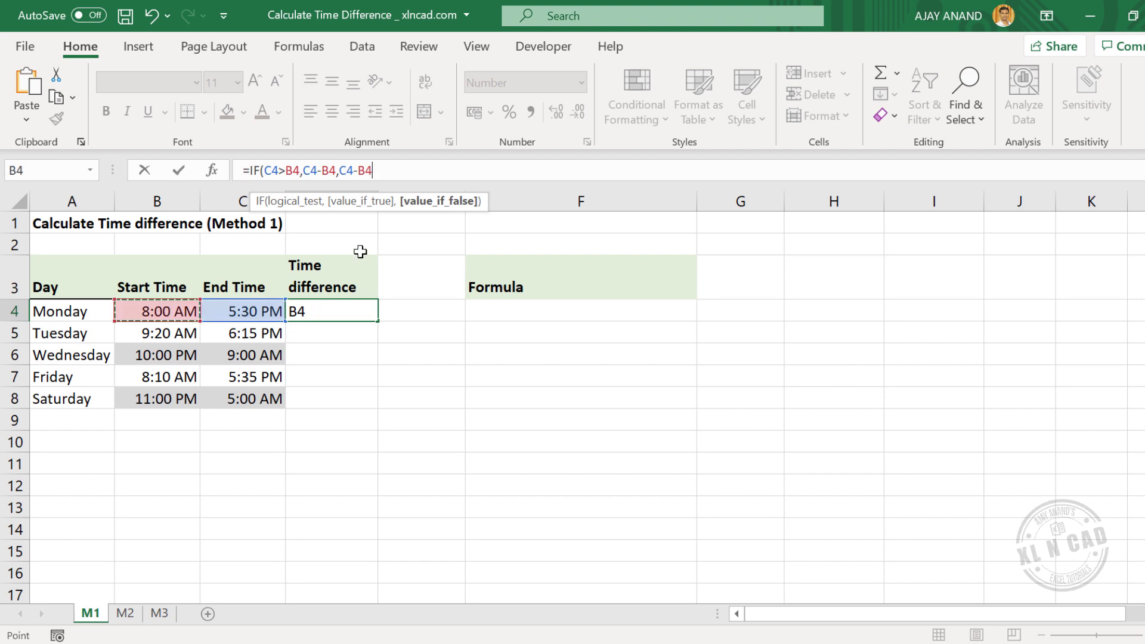
{"action": "type", "text": "+1"}
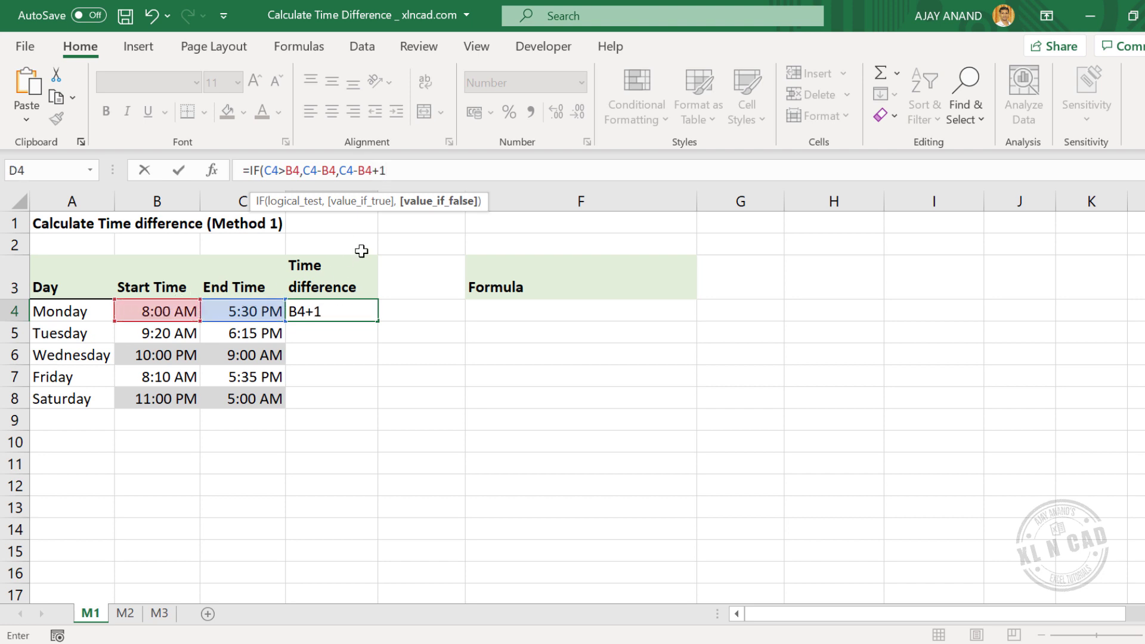
{"action": "type", "text": ")"}
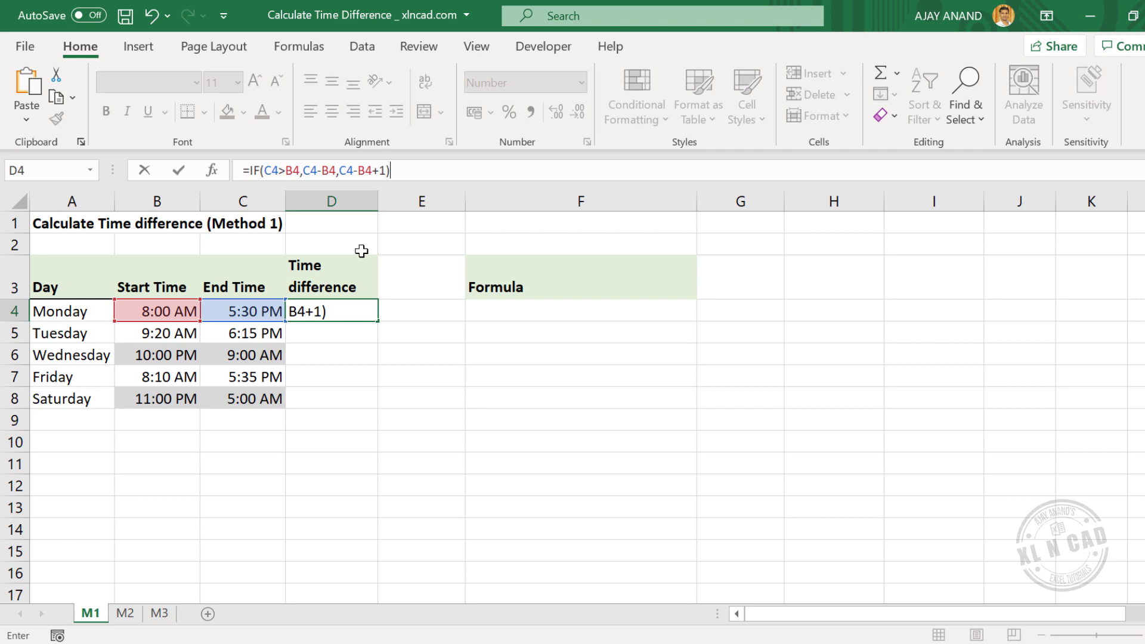
{"action": "type", "text": "*24"}
{"action": "key", "text": "Return"}
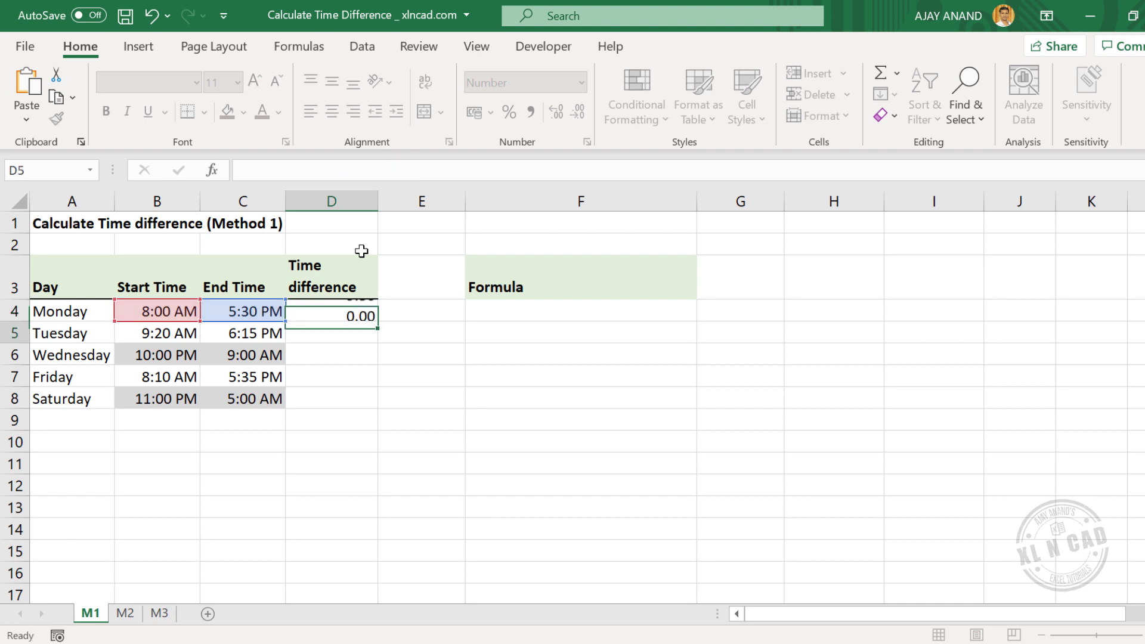
Fill the IF formula from D4 down to D8, giving 8.92, 11.00, 9.42 and 6.00.
{"action": "left_click", "coordinate": [366, 313]}
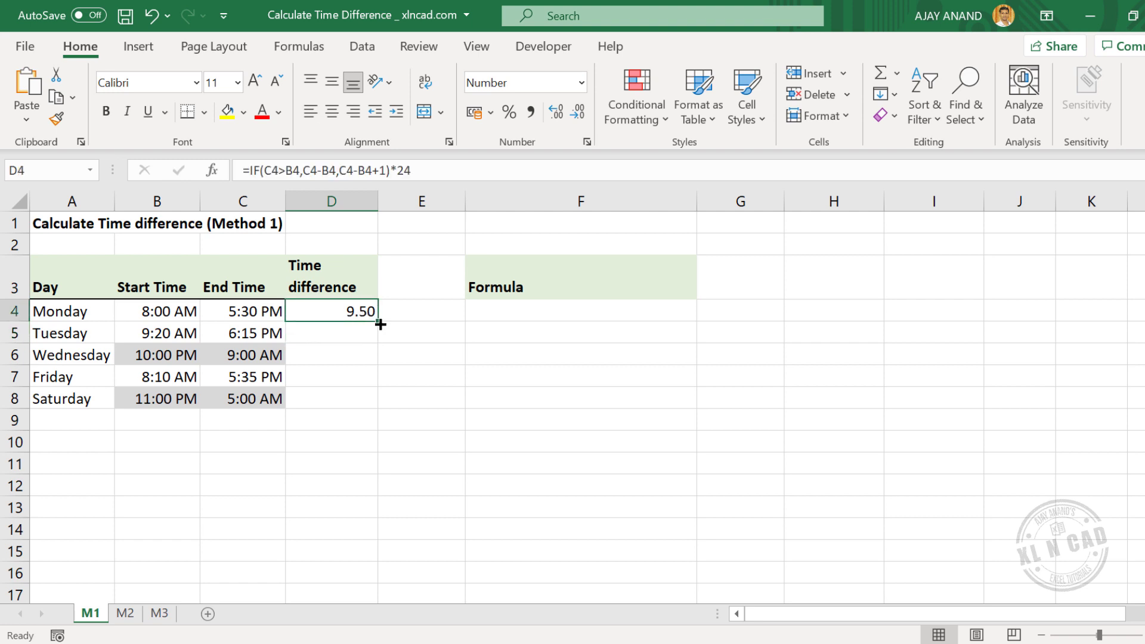
{"action": "left_click_drag", "start_coordinate": [380, 325], "coordinate": [379, 369]}
{"action": "left_click", "coordinate": [314, 356]}
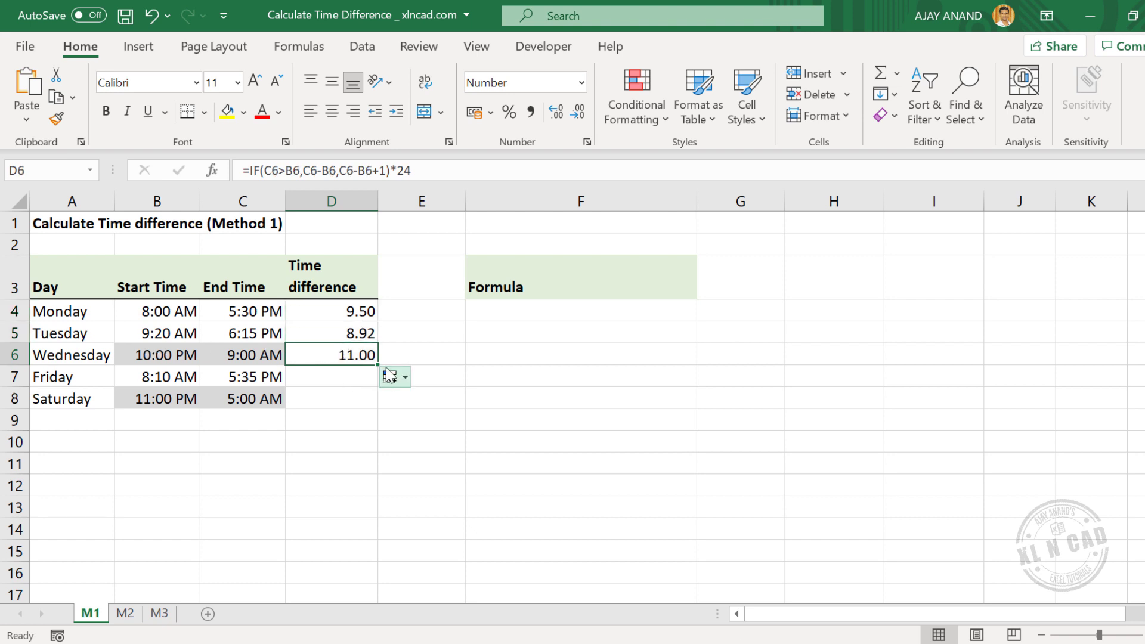
{"action": "left_click_drag", "start_coordinate": [379, 366], "coordinate": [379, 404]}
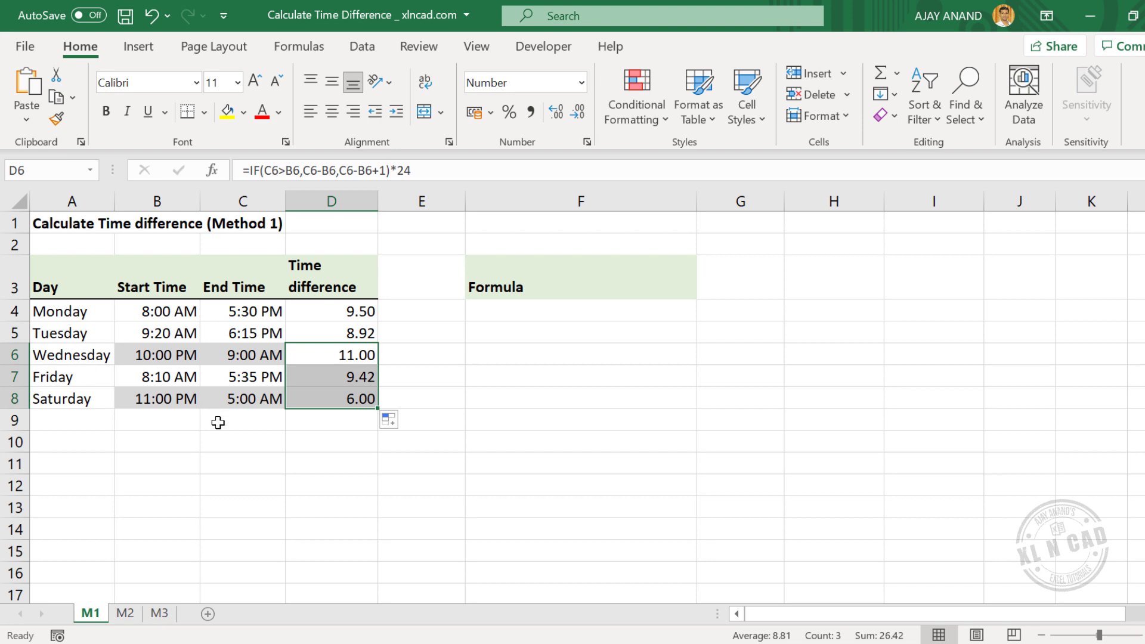
AutoSum the daily hours into D9 and format it as Number, showing 44.83.
{"action": "left_click", "coordinate": [331, 418]}
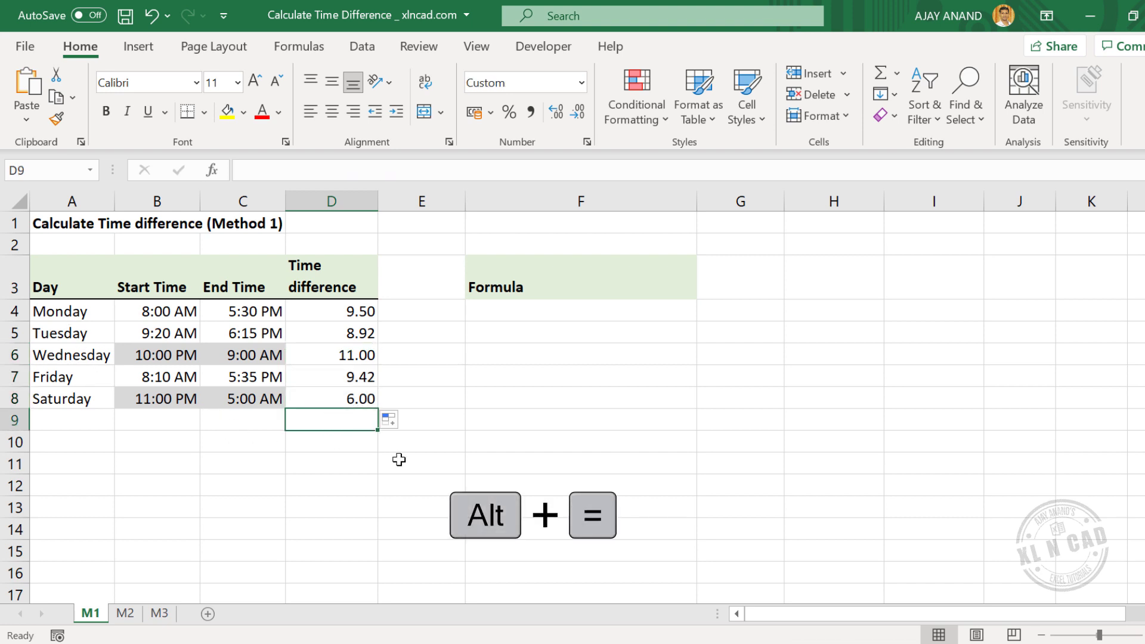
{"action": "key", "text": "alt+equal"}
{"action": "key", "text": "Return"}
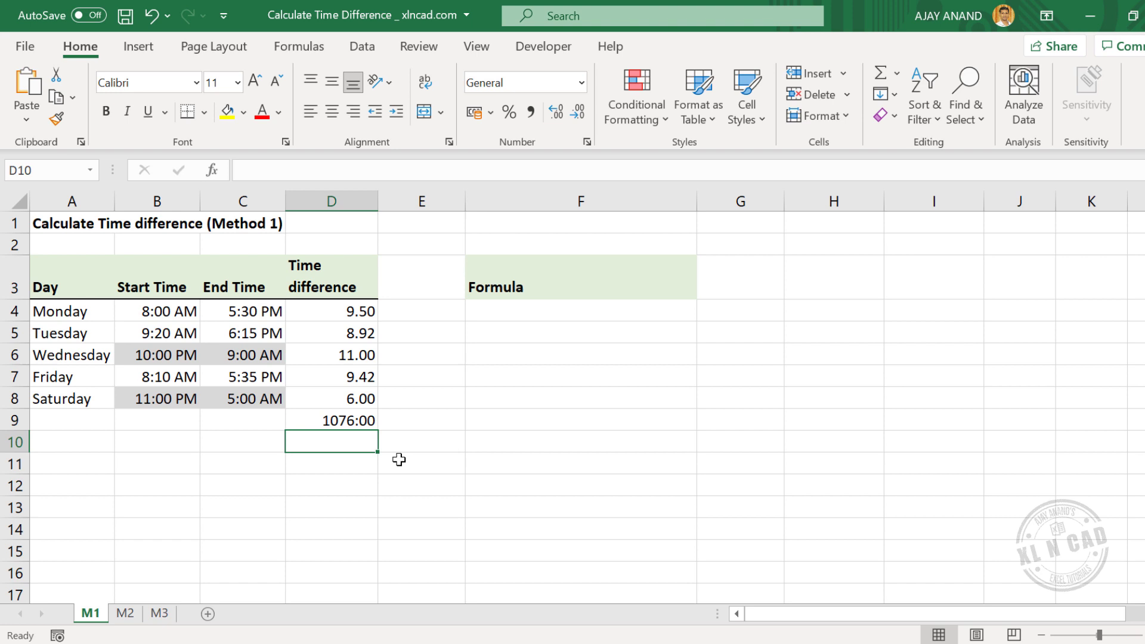
{"action": "left_click", "coordinate": [310, 421]}
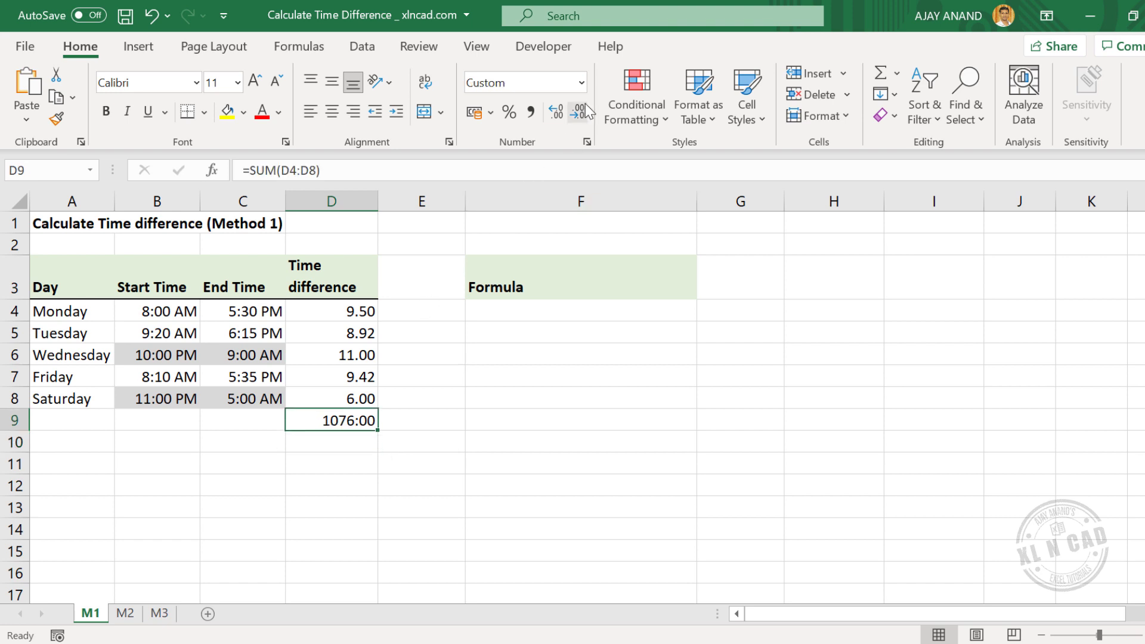
{"action": "left_click", "coordinate": [585, 82]}
{"action": "left_click", "coordinate": [549, 148]}
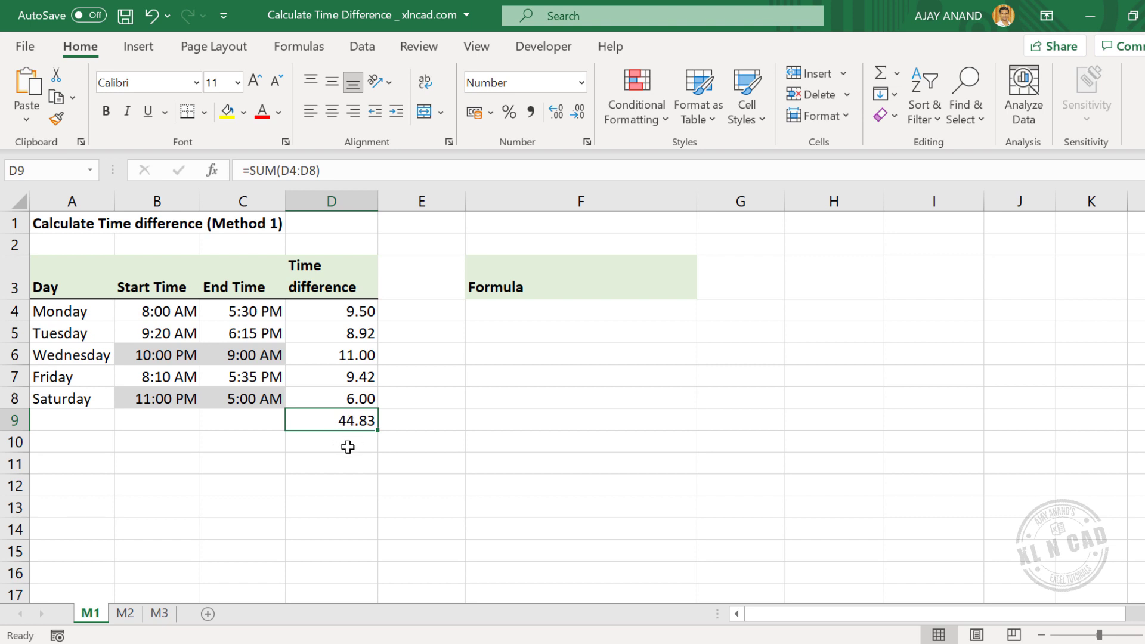
On sheet M2, start typing =MOD(C4-B4,1 in D4.
{"action": "left_click", "coordinate": [125, 613]}
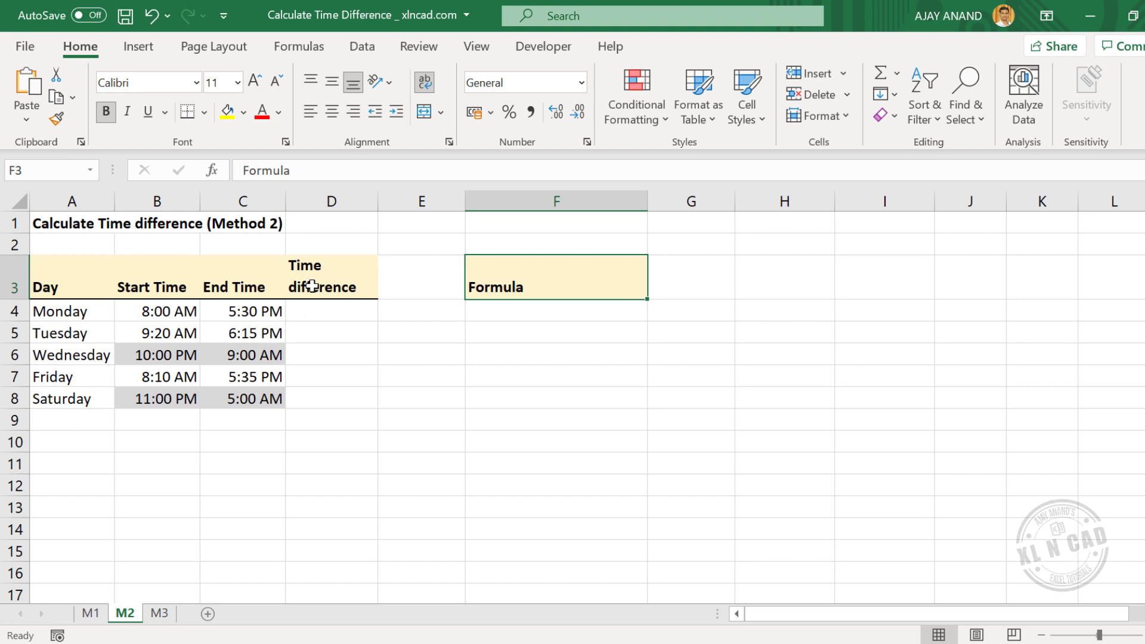
{"action": "left_click", "coordinate": [345, 310]}
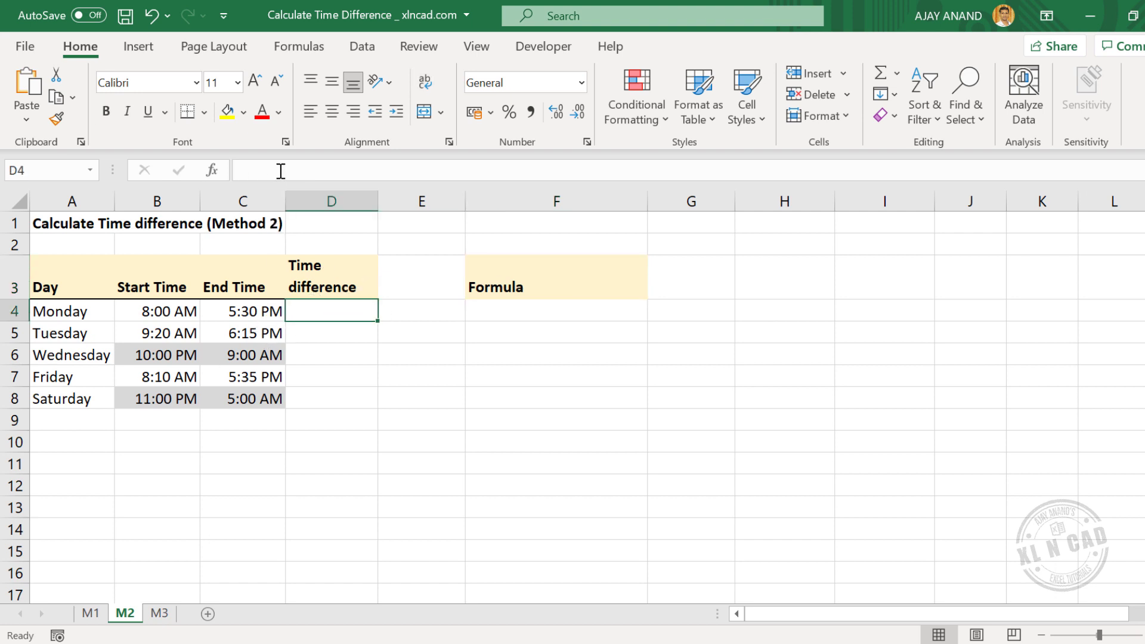
{"action": "type", "text": "="}
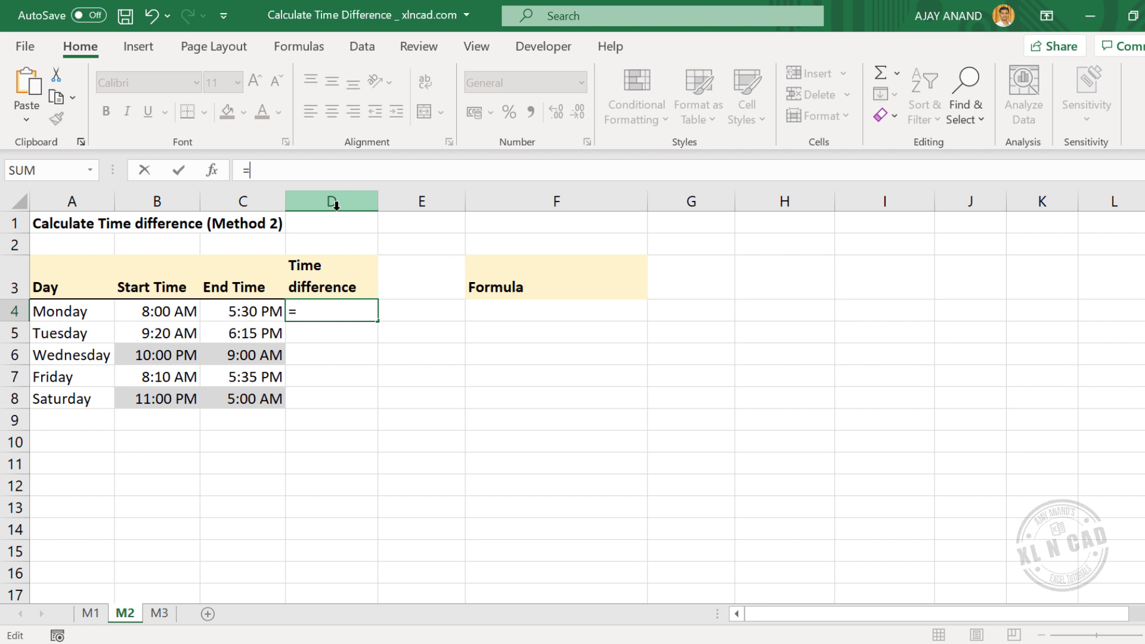
{"action": "type", "text": "MOD"}
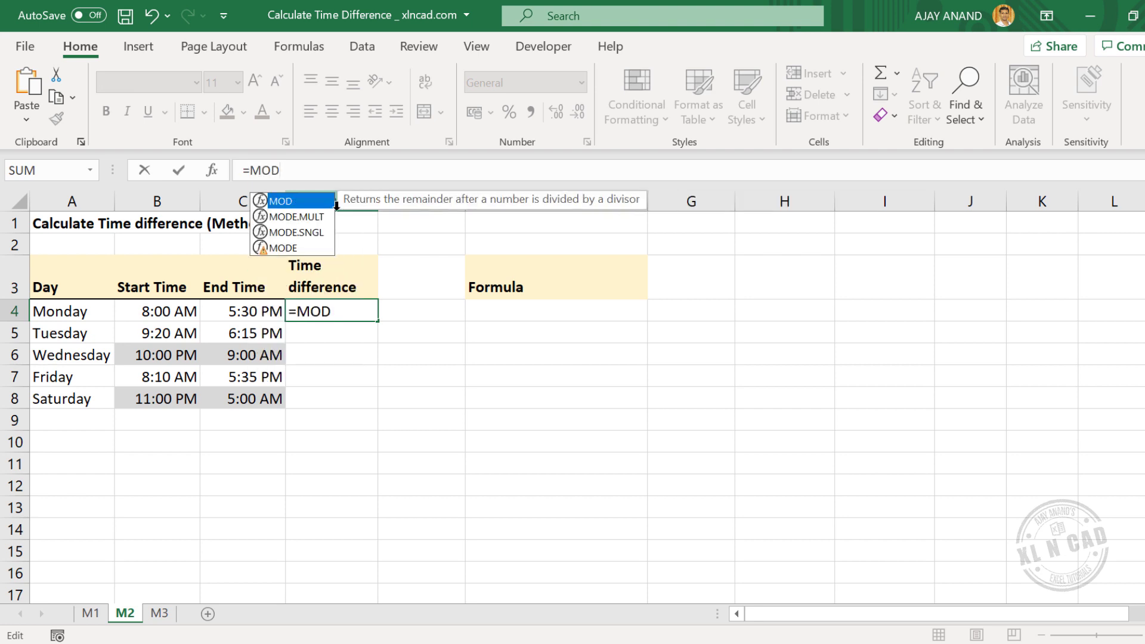
{"action": "type", "text": "("}
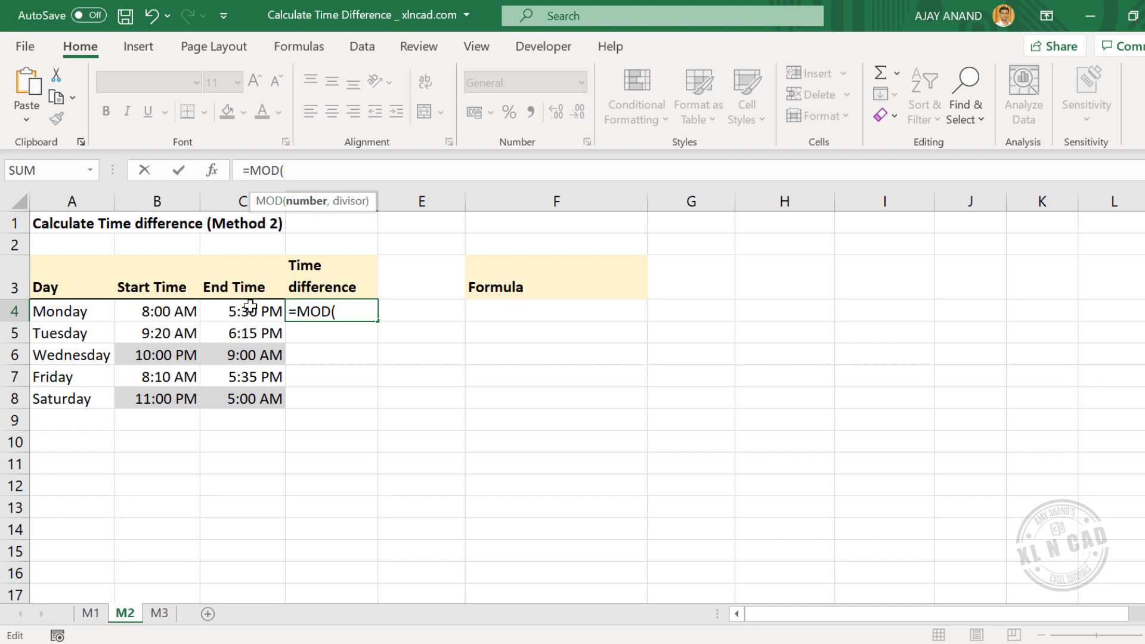
{"action": "left_click", "coordinate": [236, 312]}
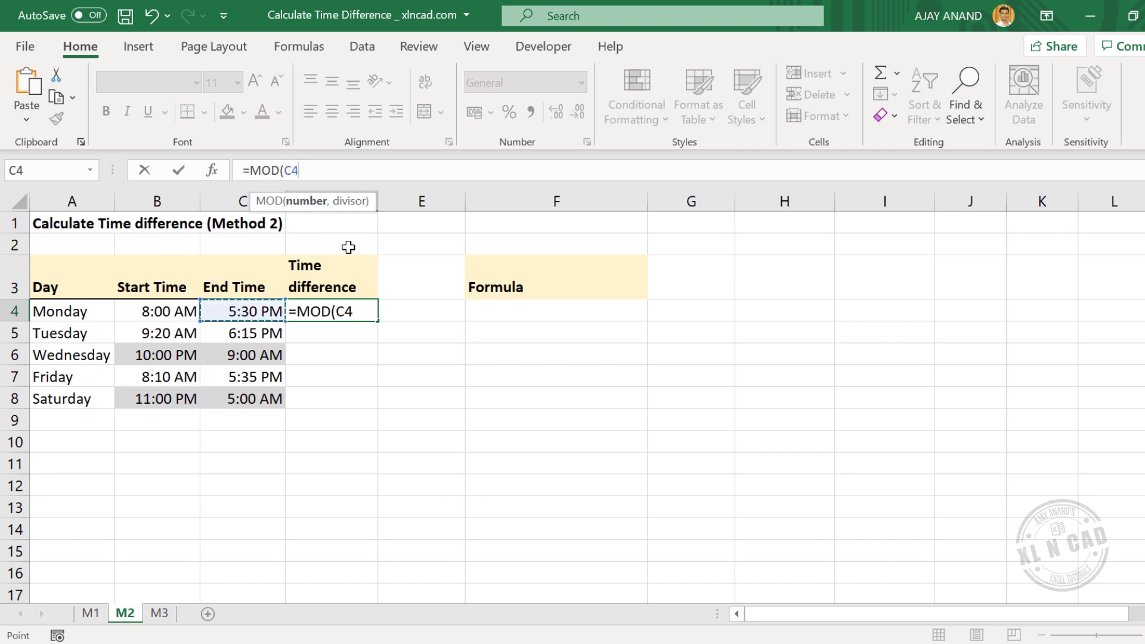
{"action": "type", "text": "-"}
{"action": "left_click", "coordinate": [178, 309]}
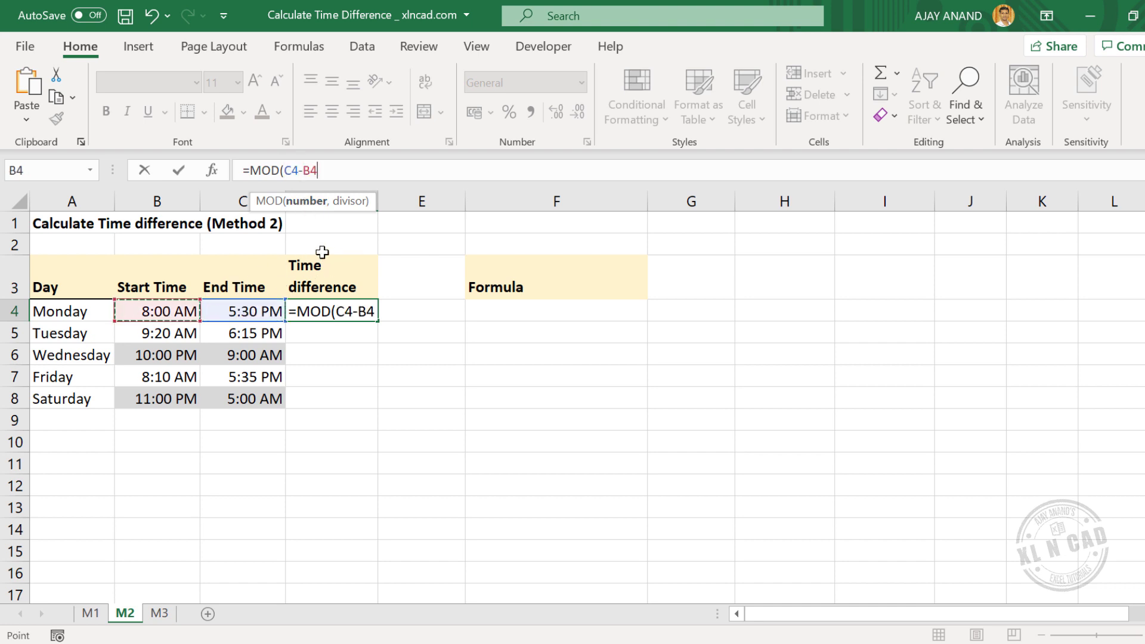
{"action": "type", "text": ",1"}
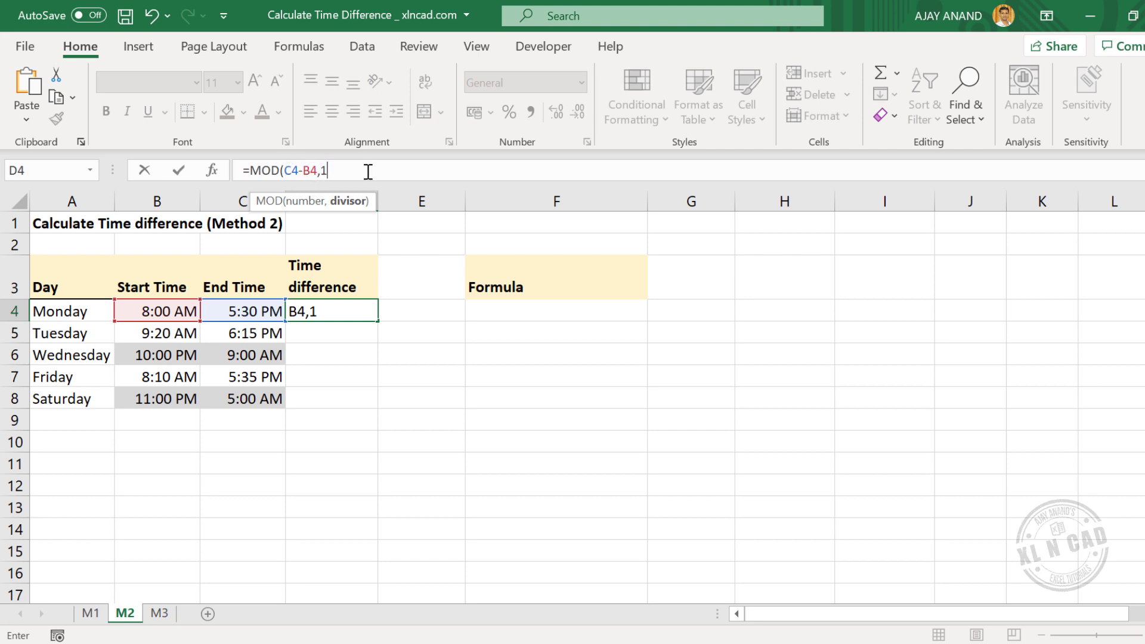
{"action": "type", "text": ")"}
Close the MOD formula in D4 and apply the custom [h]:mm format, showing 9:30.
{"action": "key", "text": "Return"}
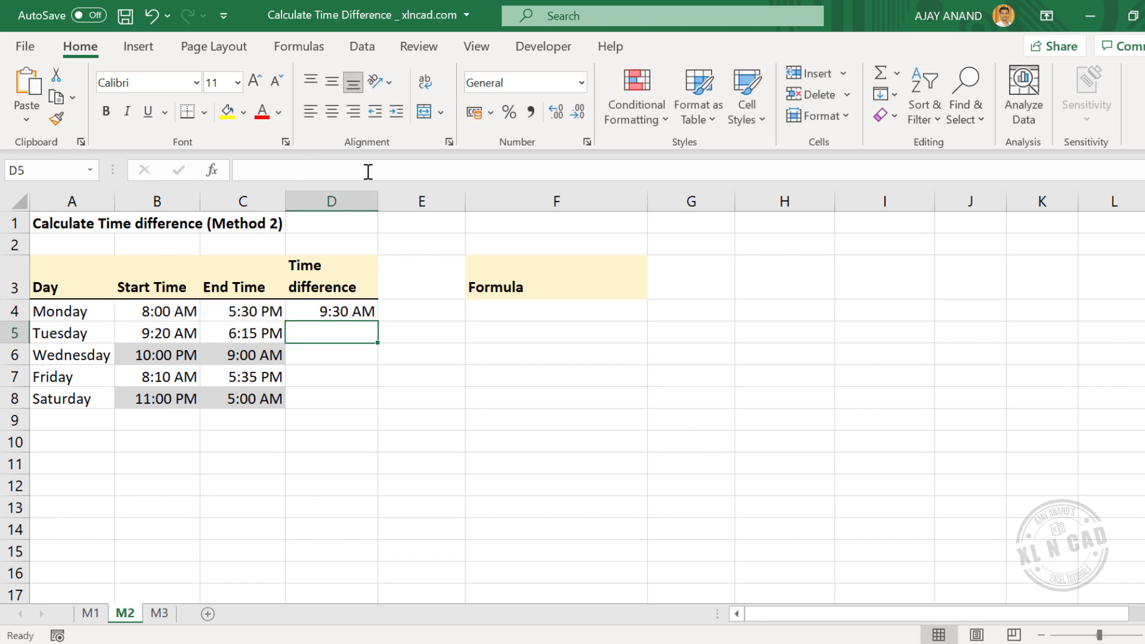
{"action": "right_click", "coordinate": [347, 311]}
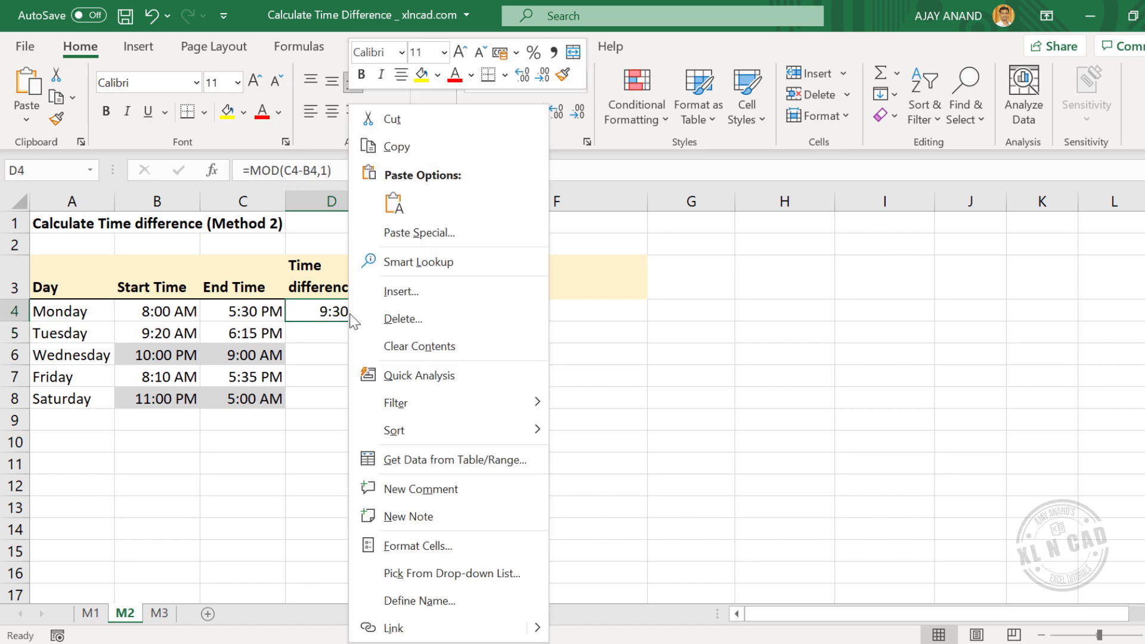
{"action": "left_click", "coordinate": [409, 541]}
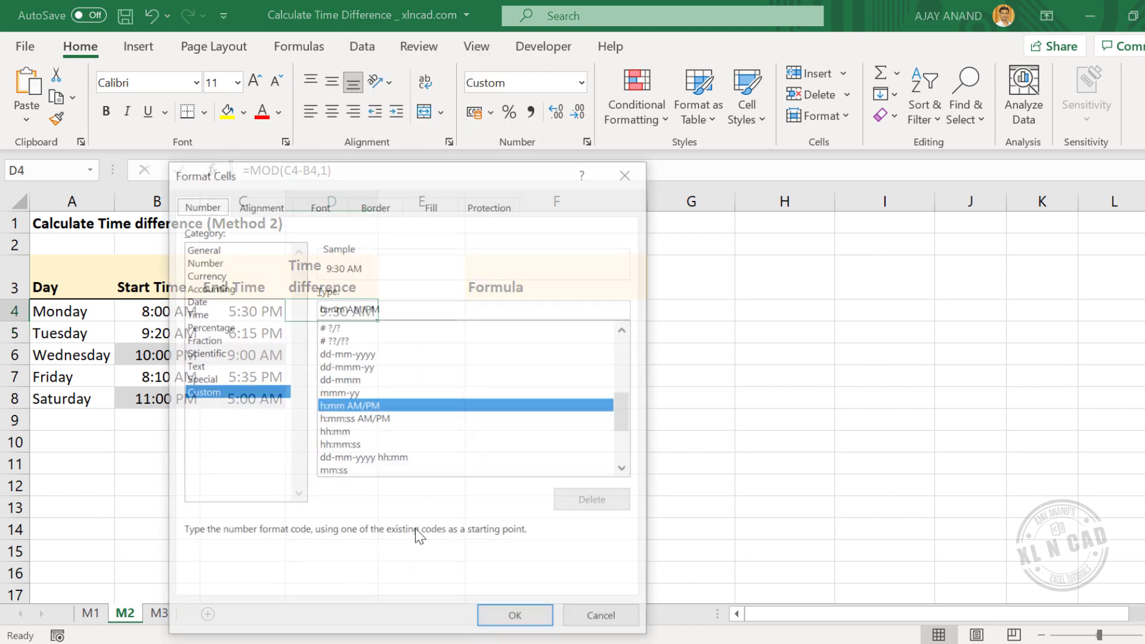
{"action": "left_click_drag", "start_coordinate": [409, 183], "coordinate": [666, 131]}
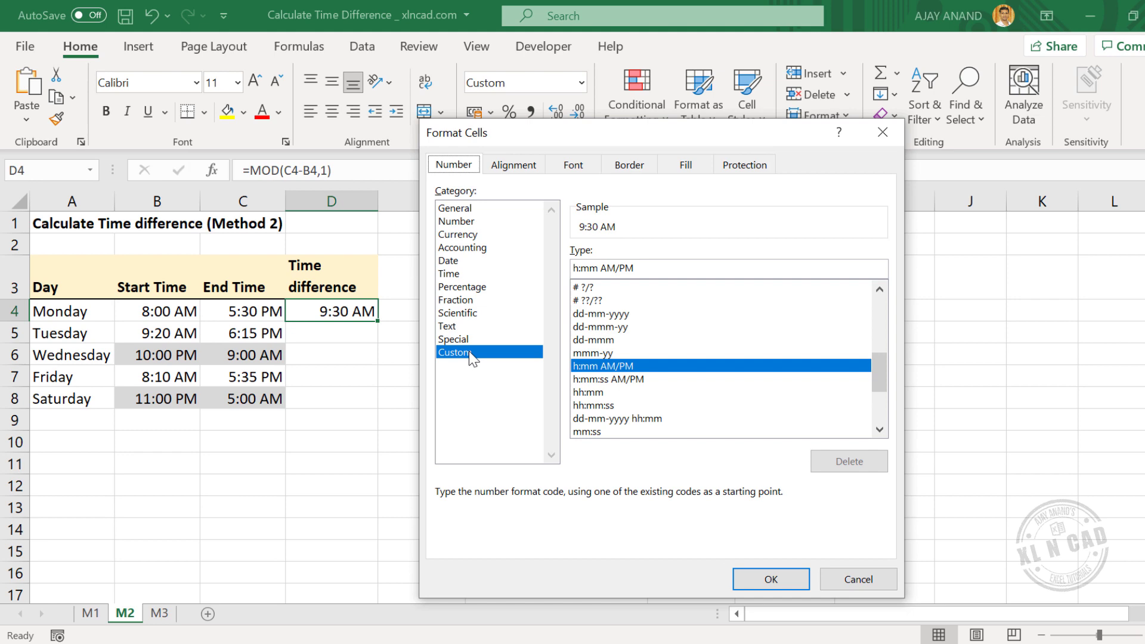
{"action": "left_click_drag", "start_coordinate": [882, 374], "coordinate": [882, 405]}
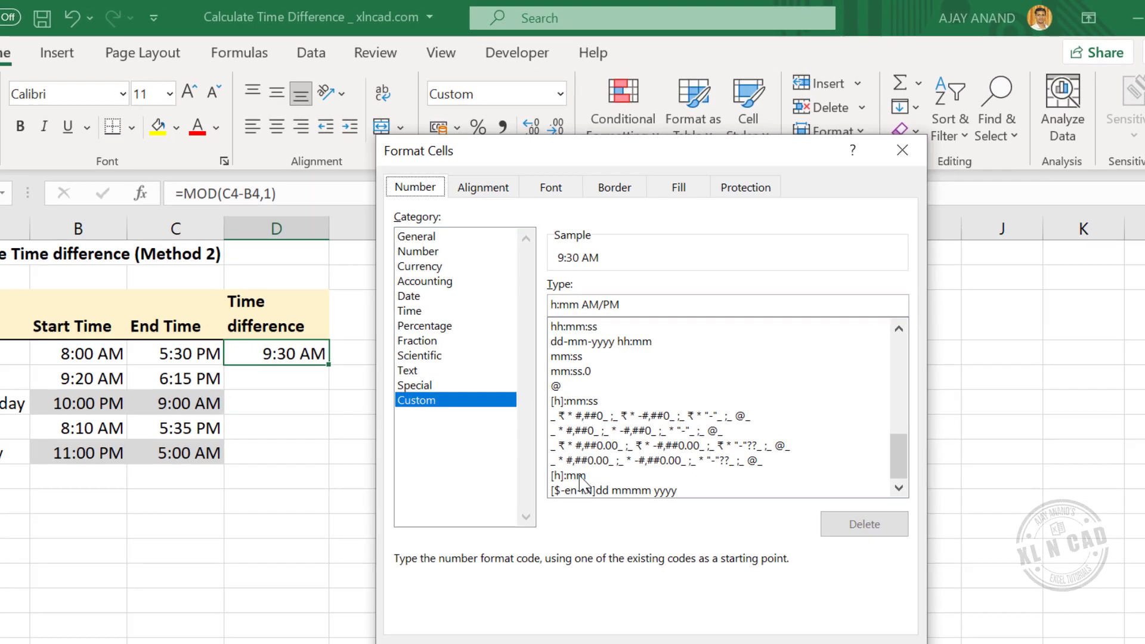
{"action": "left_click", "coordinate": [581, 496]}
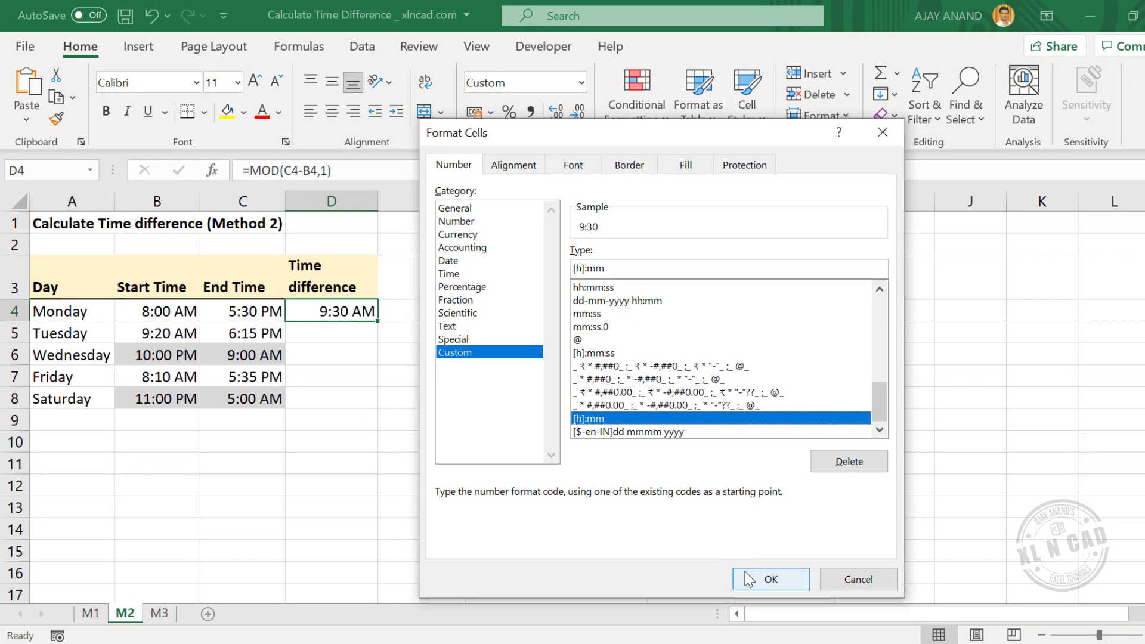
{"action": "left_click", "coordinate": [754, 577]}
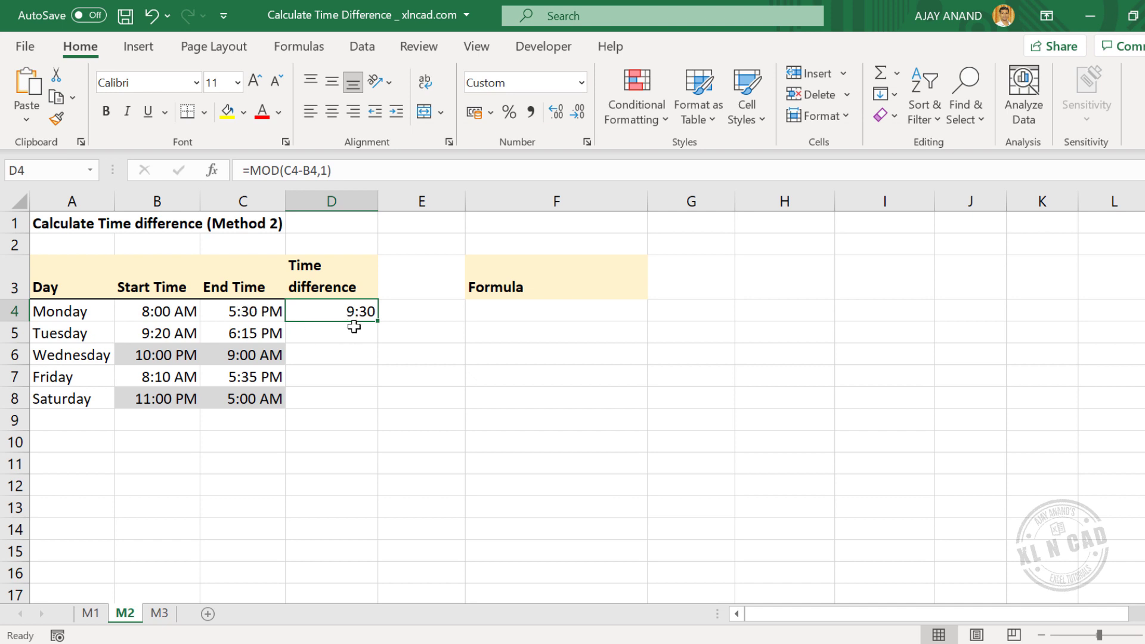
Fill the MOD formula down to D8 and AutoSum it in D9, totalling 44:50.
{"action": "left_click_drag", "start_coordinate": [380, 322], "coordinate": [377, 406]}
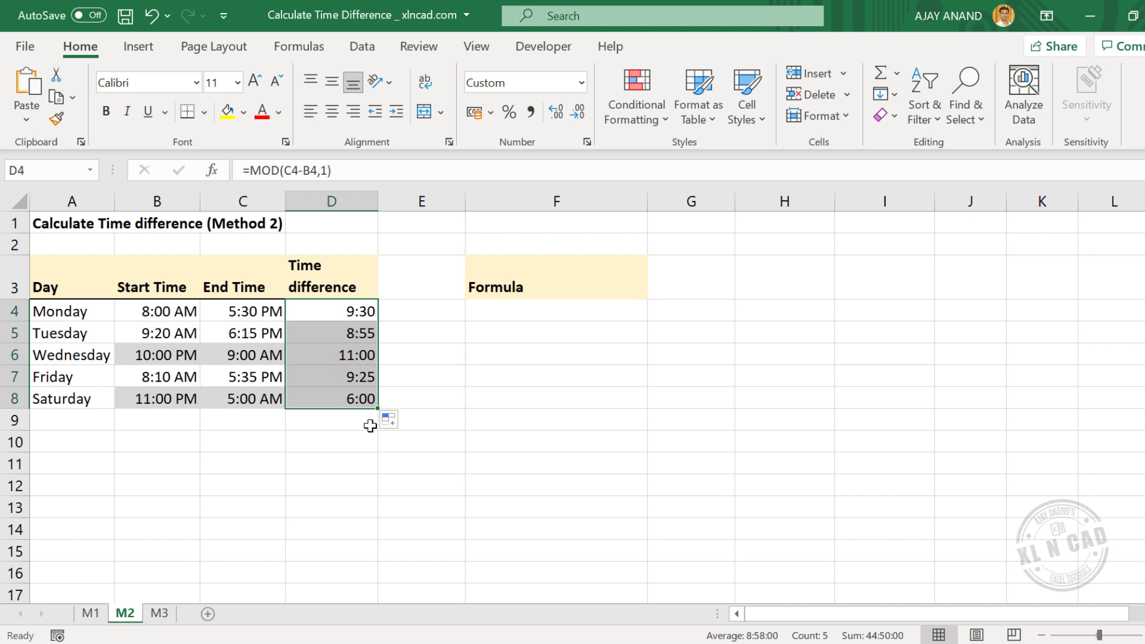
{"action": "left_click", "coordinate": [344, 420]}
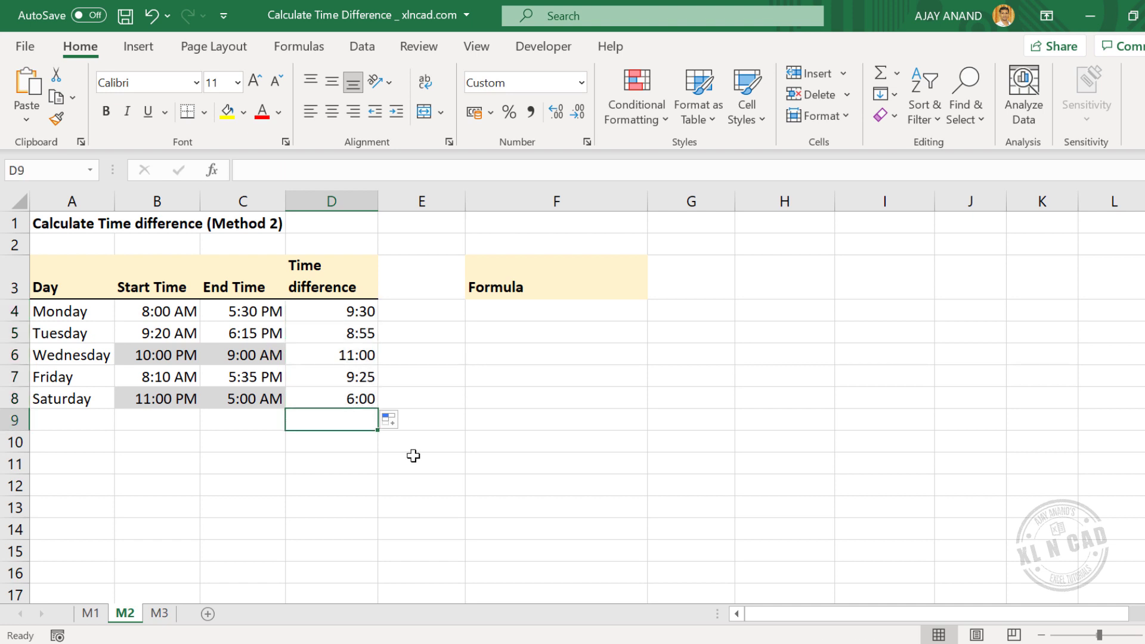
{"action": "key", "text": "alt+equal"}
{"action": "key", "text": "Return"}
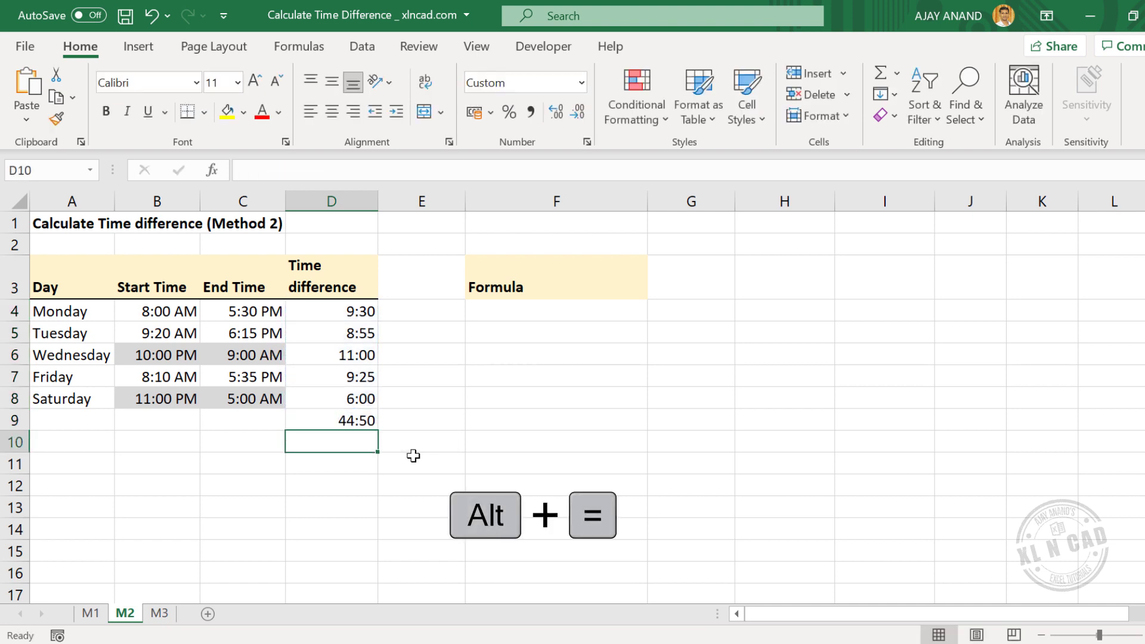
On sheet M3, enter =(C4-B4)+(C4<B4) in D4.
{"action": "left_click", "coordinate": [152, 612]}
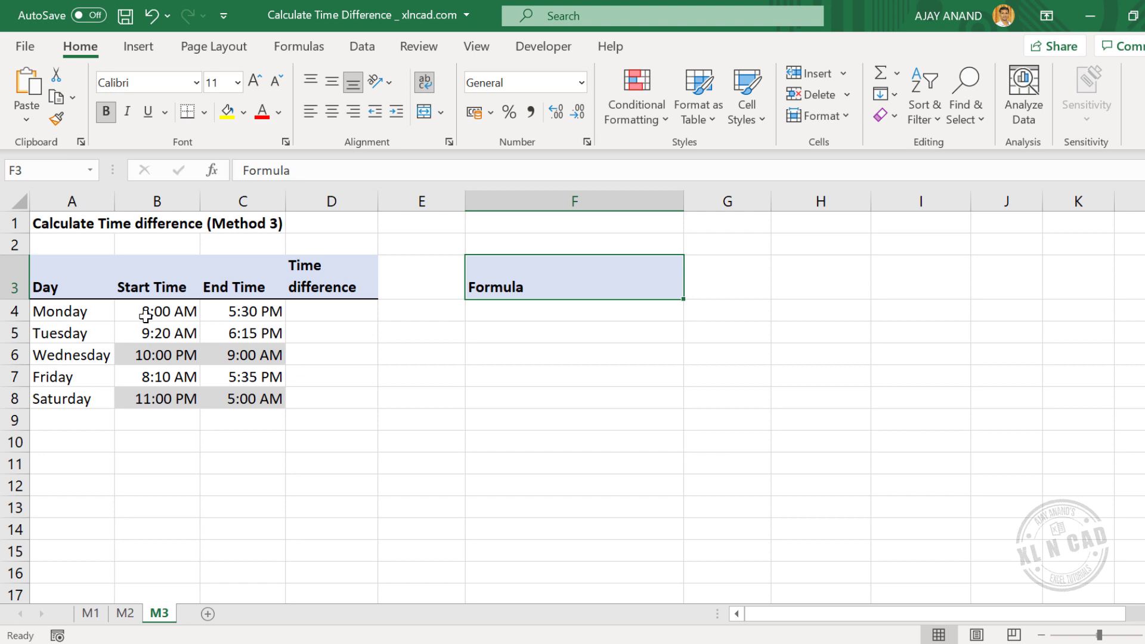
{"action": "left_click", "coordinate": [334, 315]}
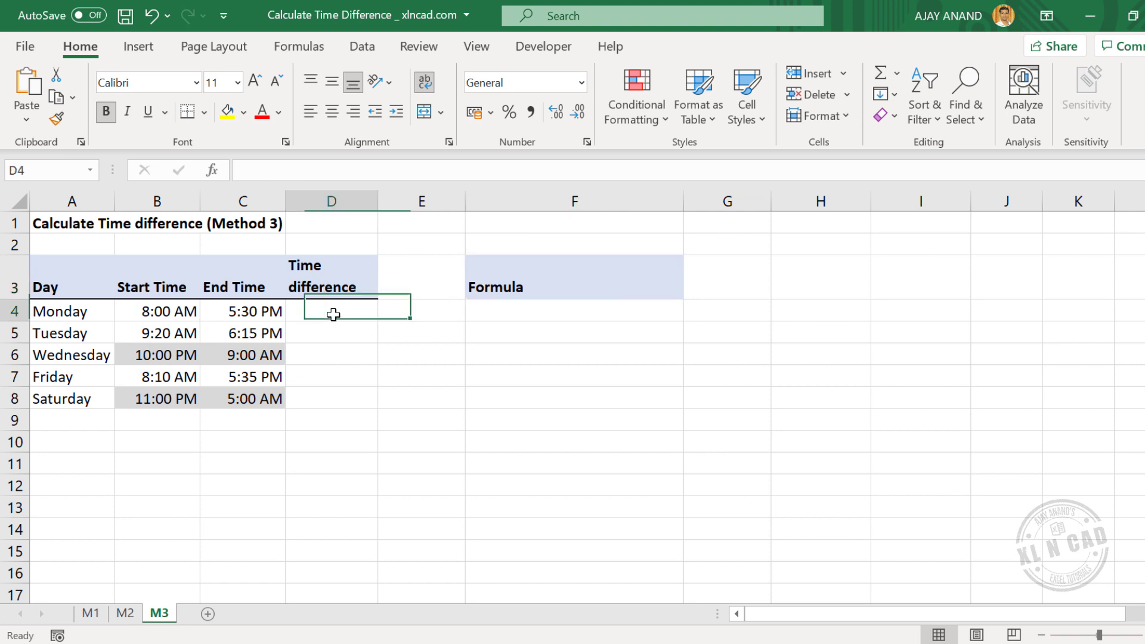
{"action": "left_click", "coordinate": [290, 172]}
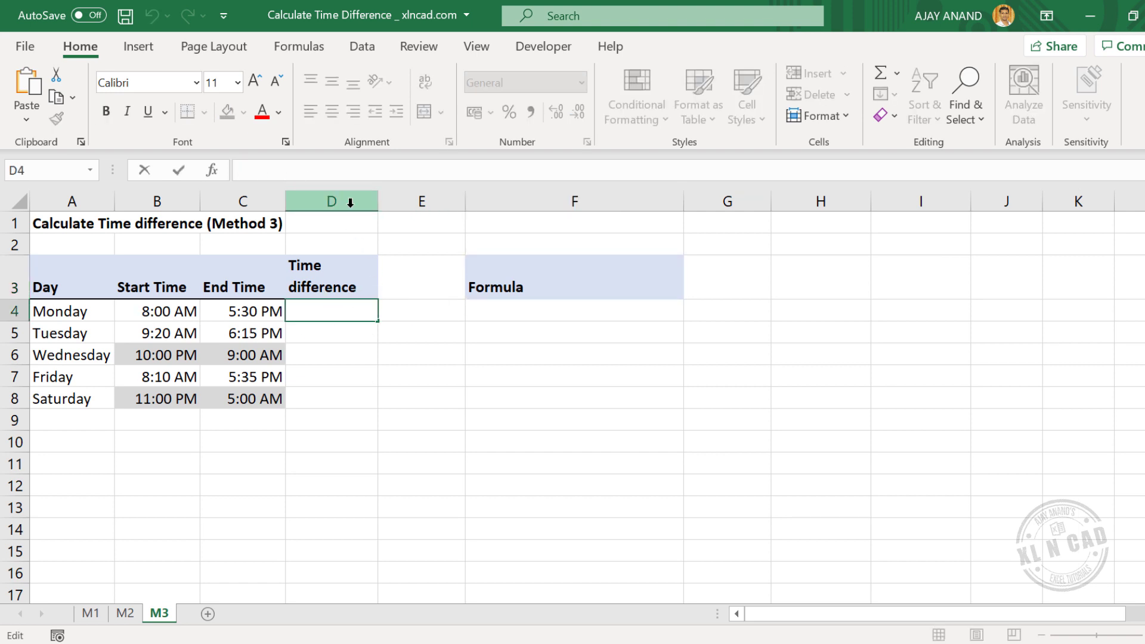
{"action": "type", "text": "=("}
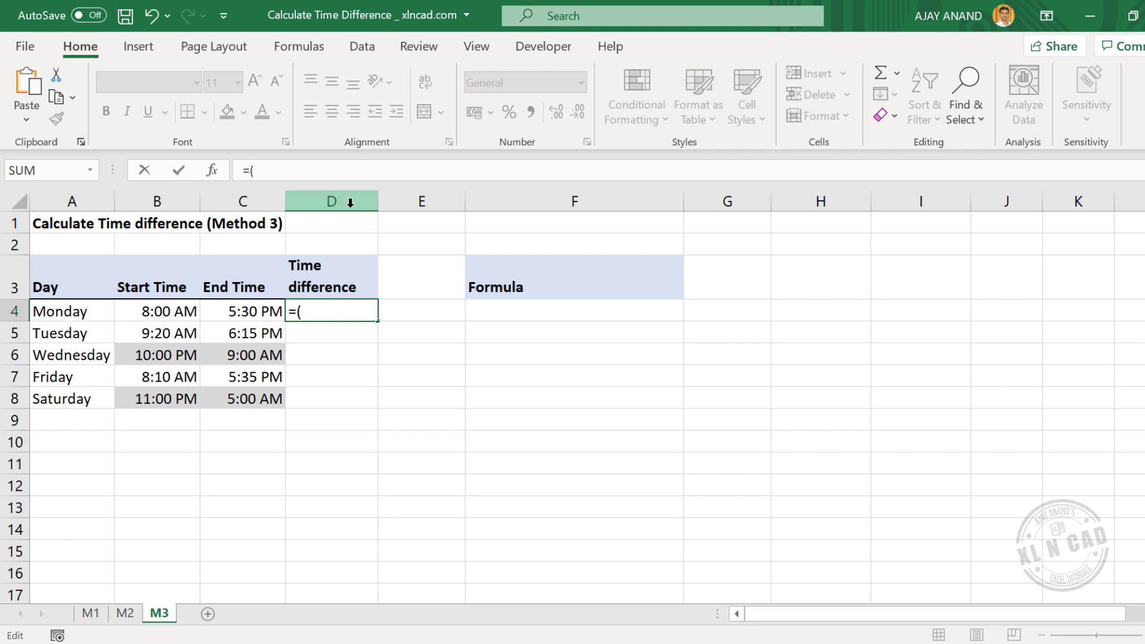
{"action": "left_click", "coordinate": [243, 308]}
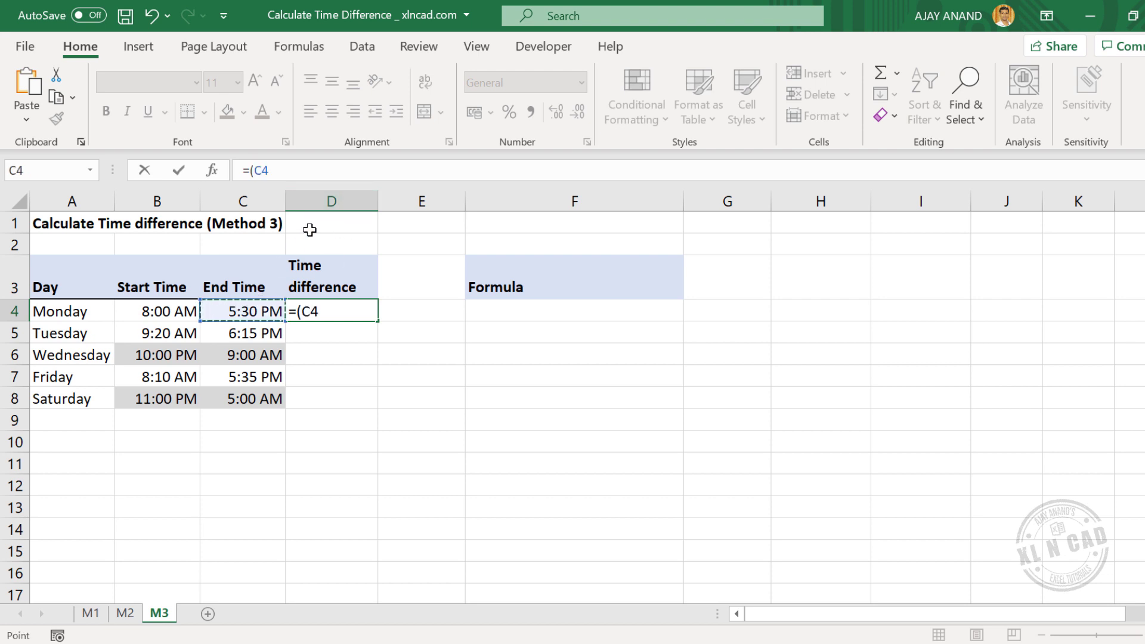
{"action": "type", "text": "-"}
{"action": "left_click", "coordinate": [160, 312]}
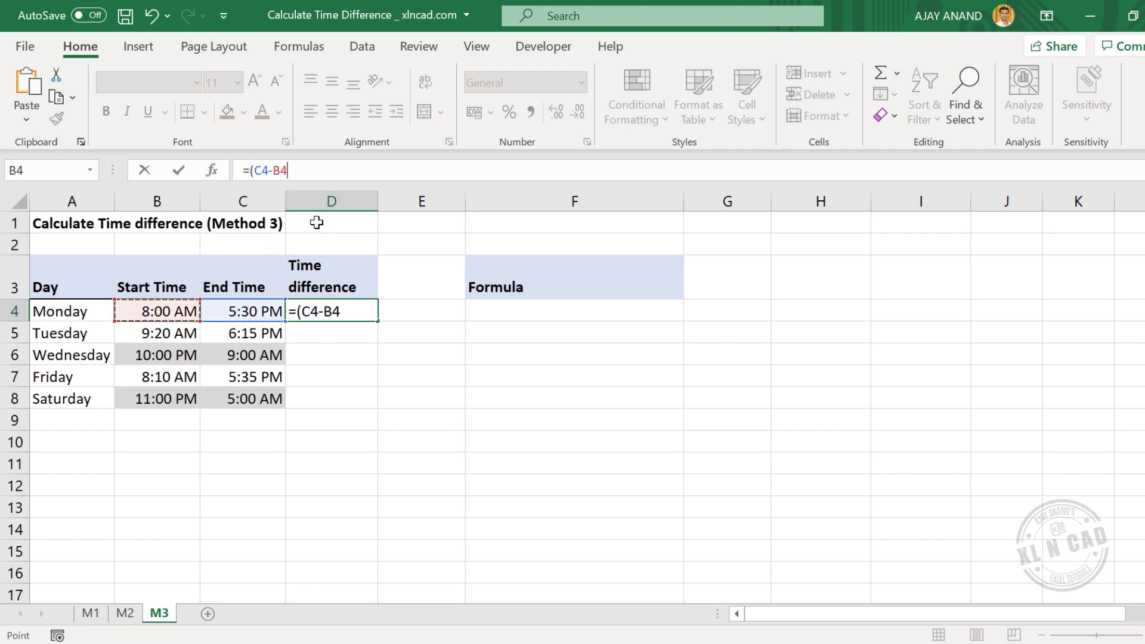
{"action": "type", "text": ")+("}
{"action": "left_click", "coordinate": [242, 311]}
{"action": "type", "text": "<"}
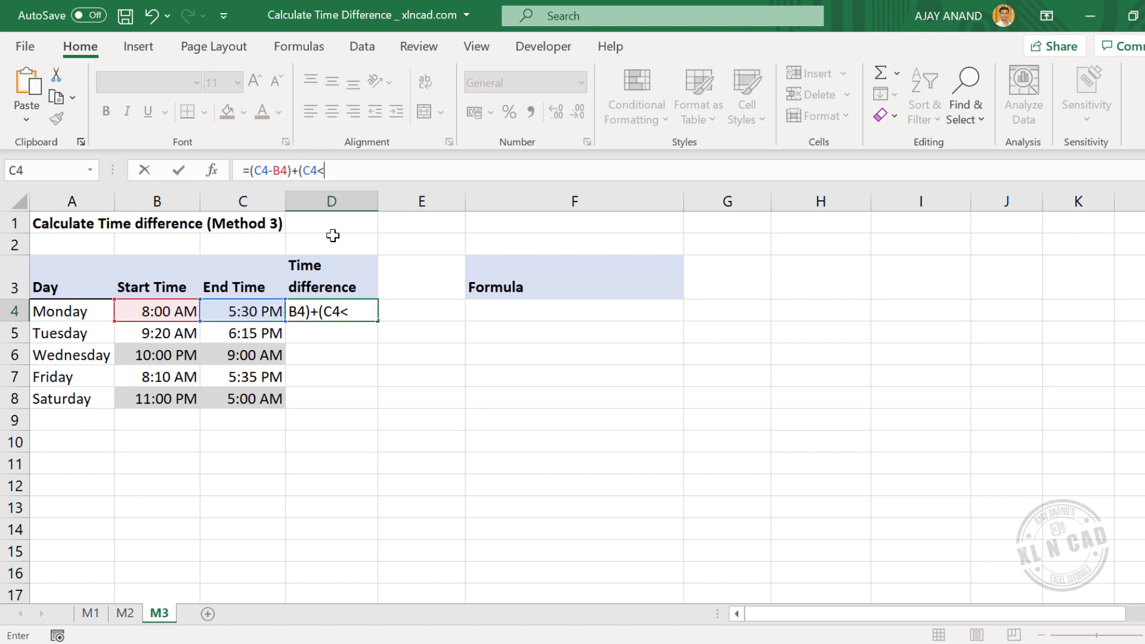
{"action": "left_click", "coordinate": [170, 309]}
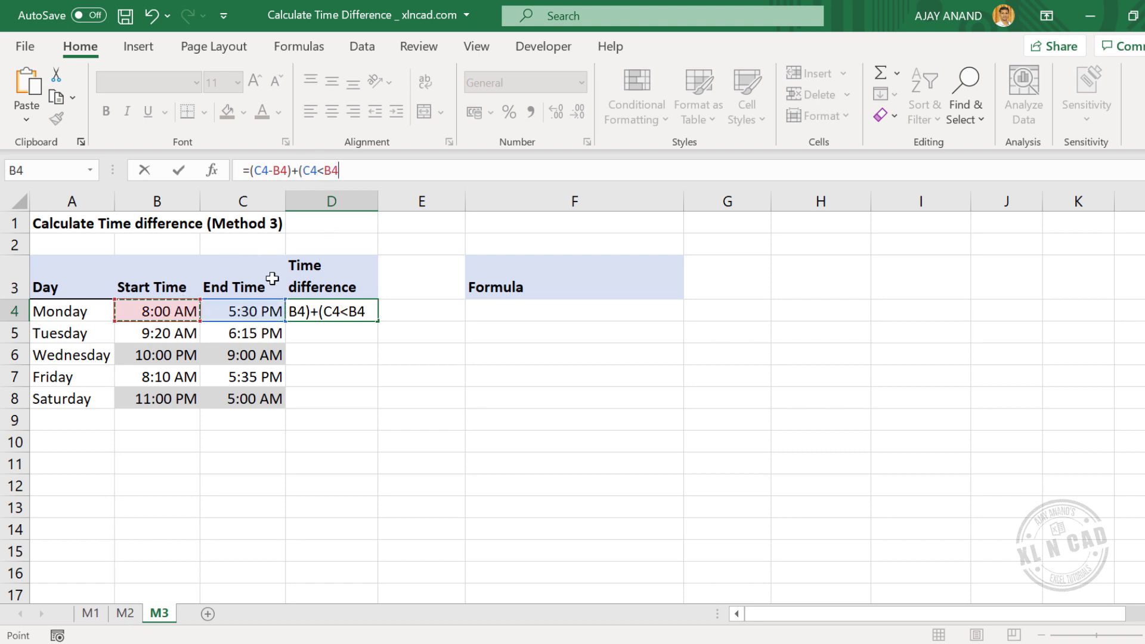
{"action": "type", "text": ")"}
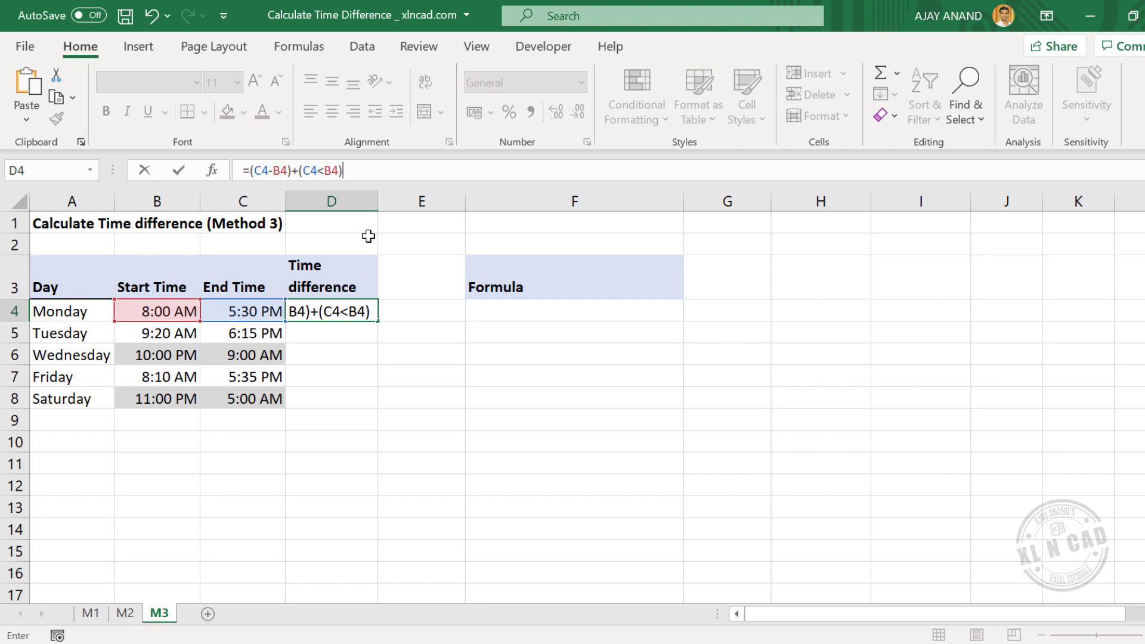
{"action": "key", "text": "Return"}
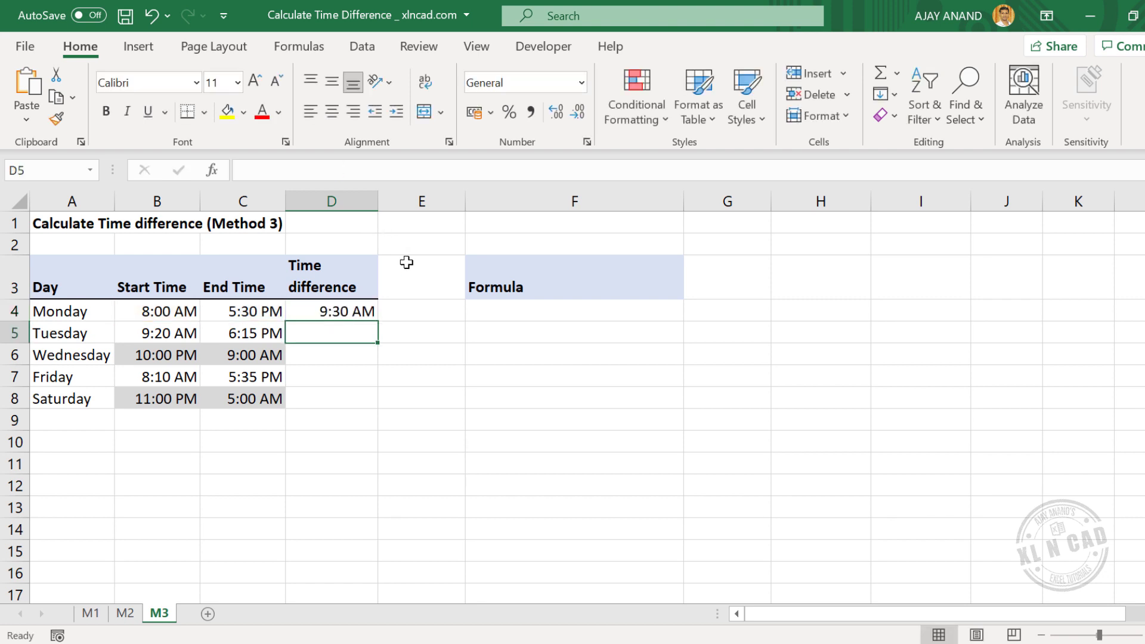
Give D4 the custom [h]:mm format so it reads 9:30.
{"action": "right_click", "coordinate": [359, 313]}
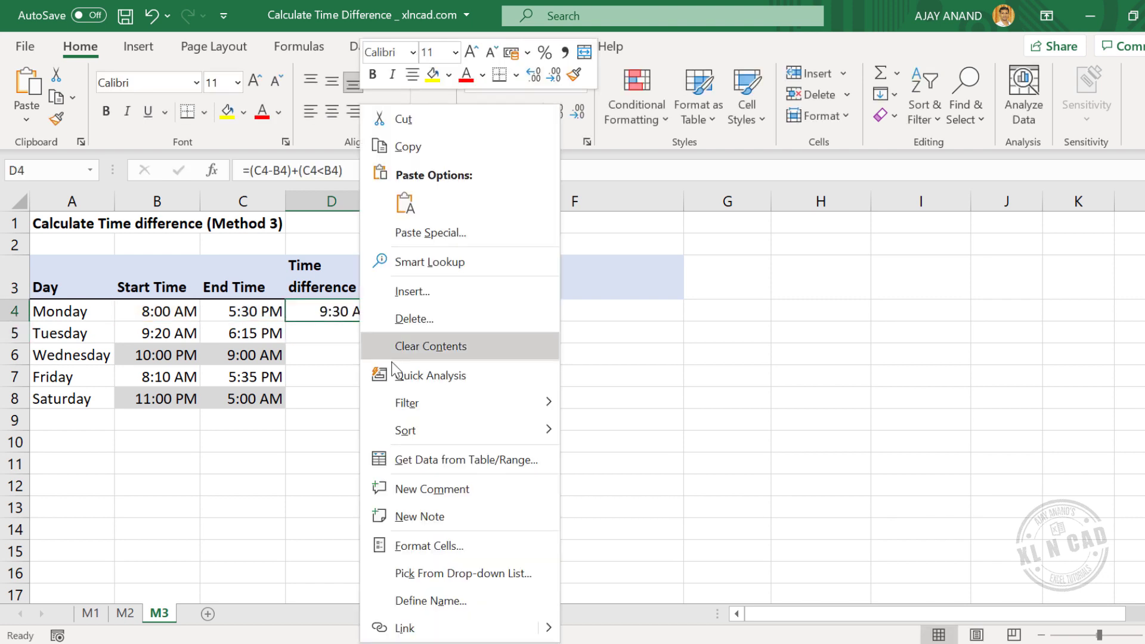
{"action": "left_click", "coordinate": [447, 545]}
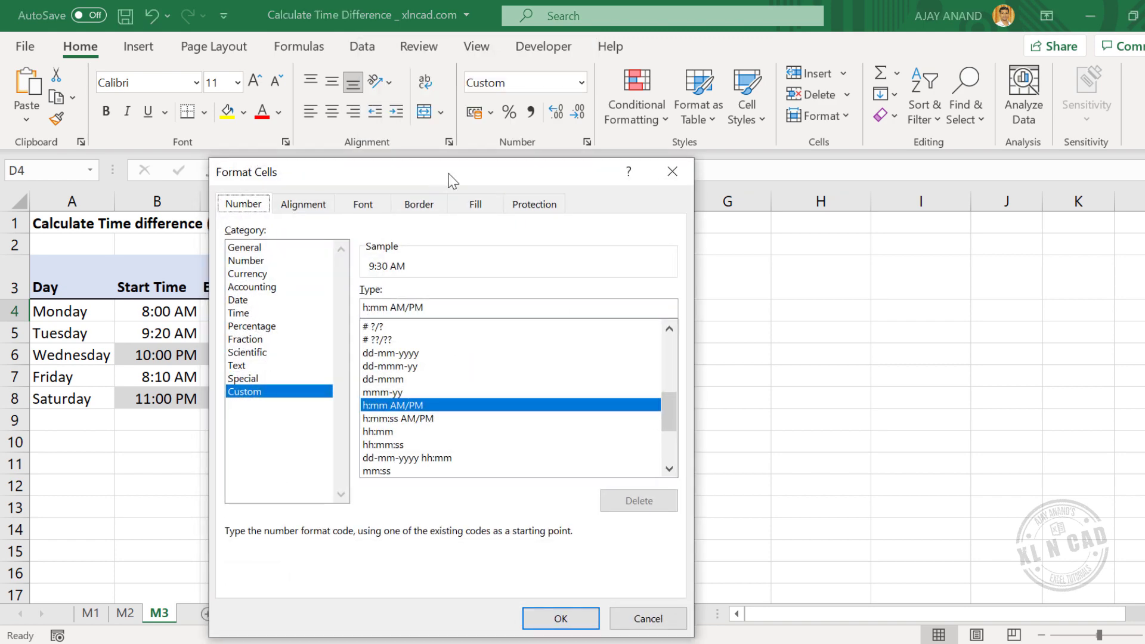
{"action": "left_click_drag", "start_coordinate": [450, 180], "coordinate": [680, 117]}
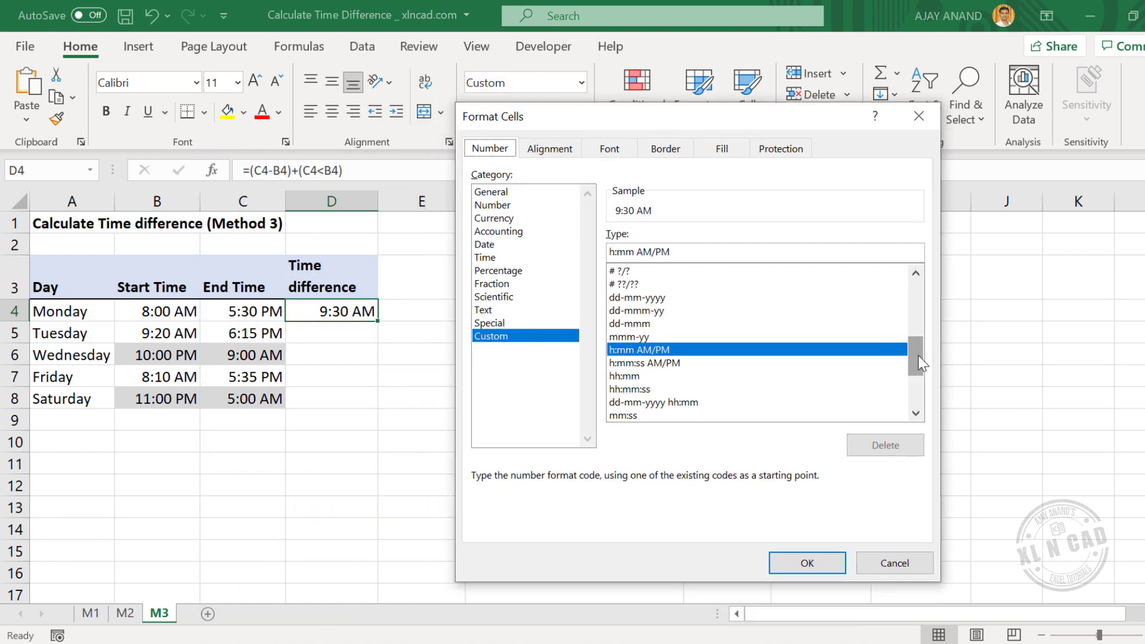
{"action": "left_click_drag", "start_coordinate": [920, 363], "coordinate": [921, 408]}
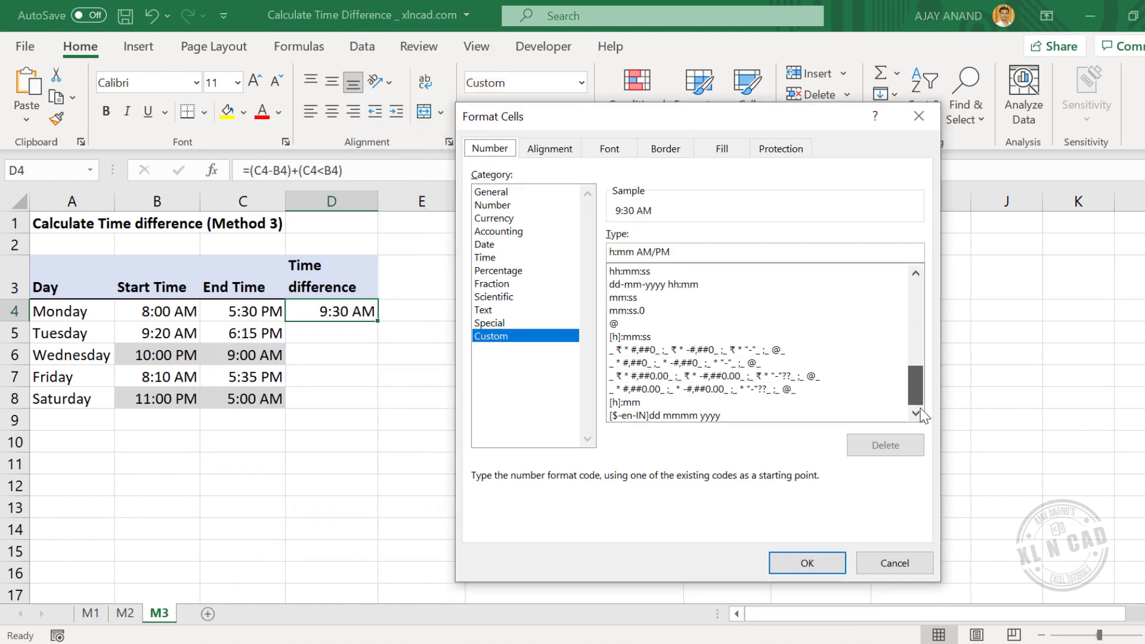
{"action": "left_click", "coordinate": [643, 404]}
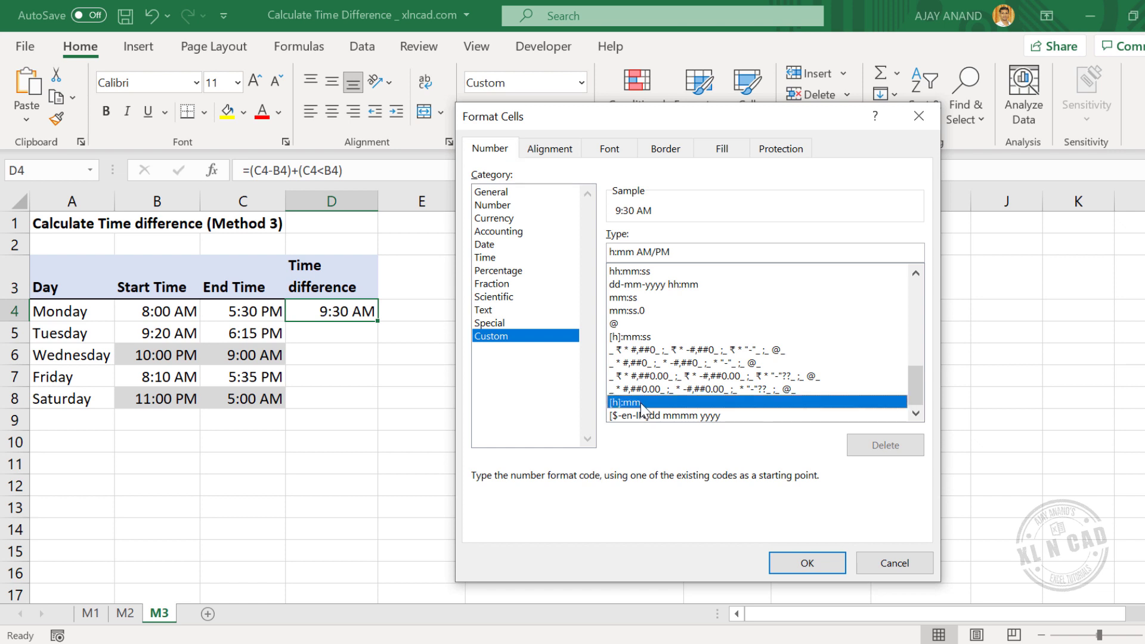
{"action": "left_click", "coordinate": [786, 565]}
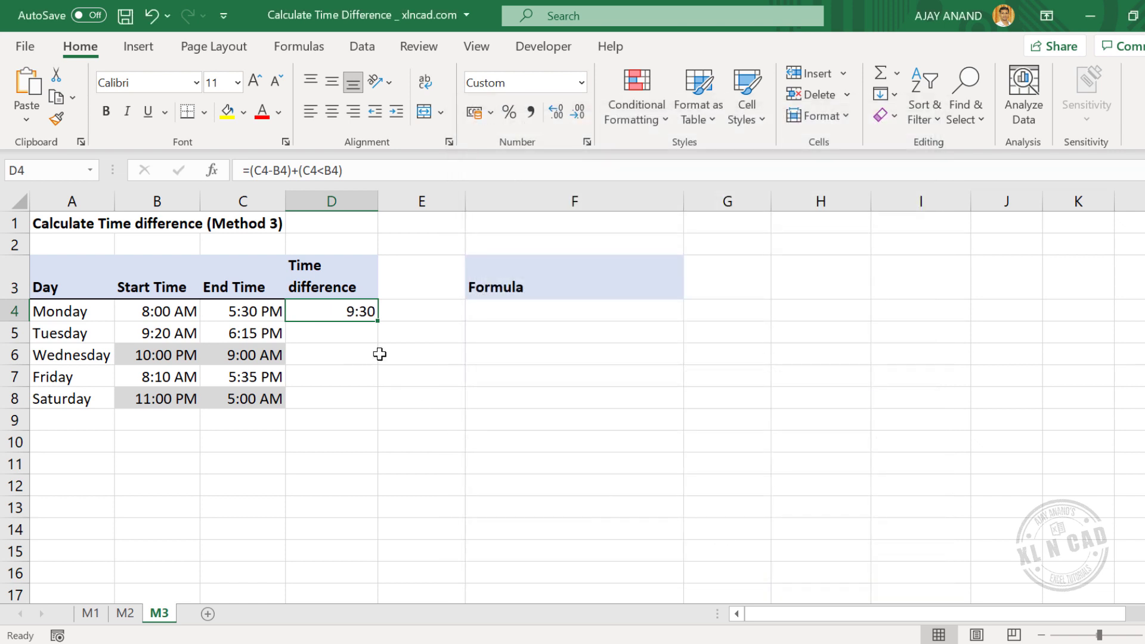
Fill the formula through D8 and put =SUM(D4:D8), totalling 44:50, in D9.
{"action": "left_click_drag", "start_coordinate": [378, 322], "coordinate": [379, 408]}
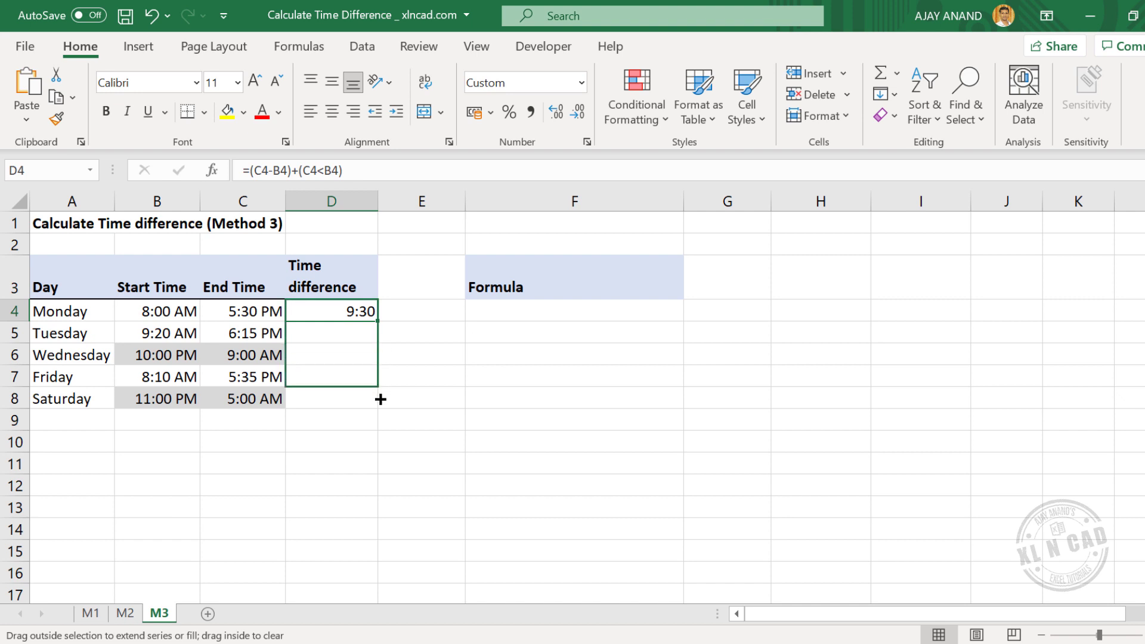
{"action": "left_click", "coordinate": [345, 420]}
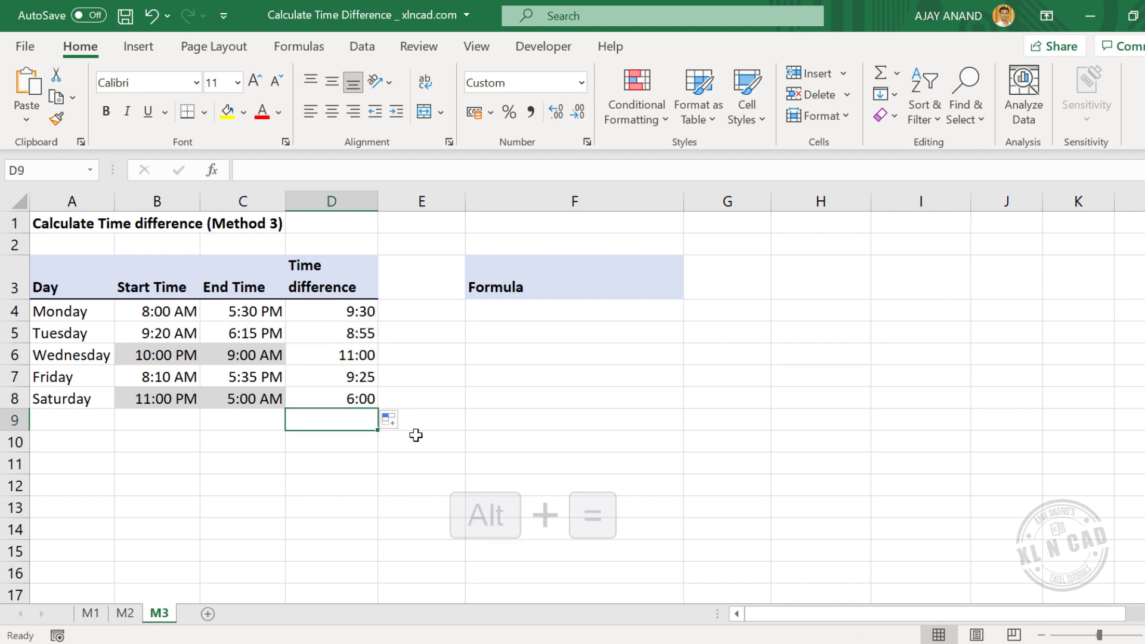
{"action": "key", "text": "alt+equal"}
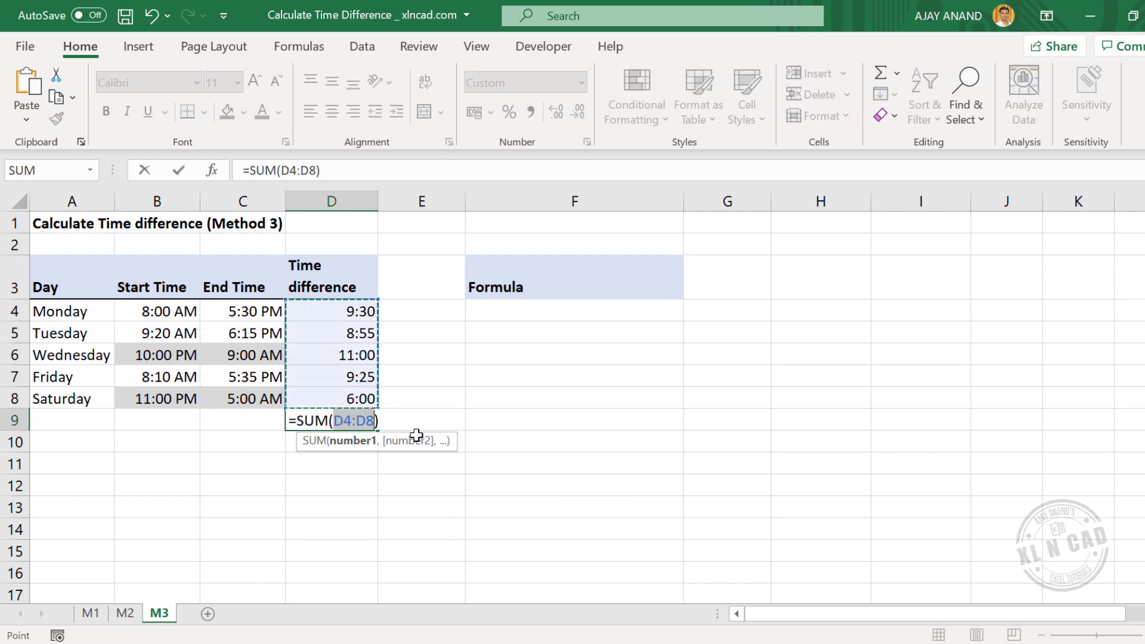
{"action": "key", "text": "Return"}
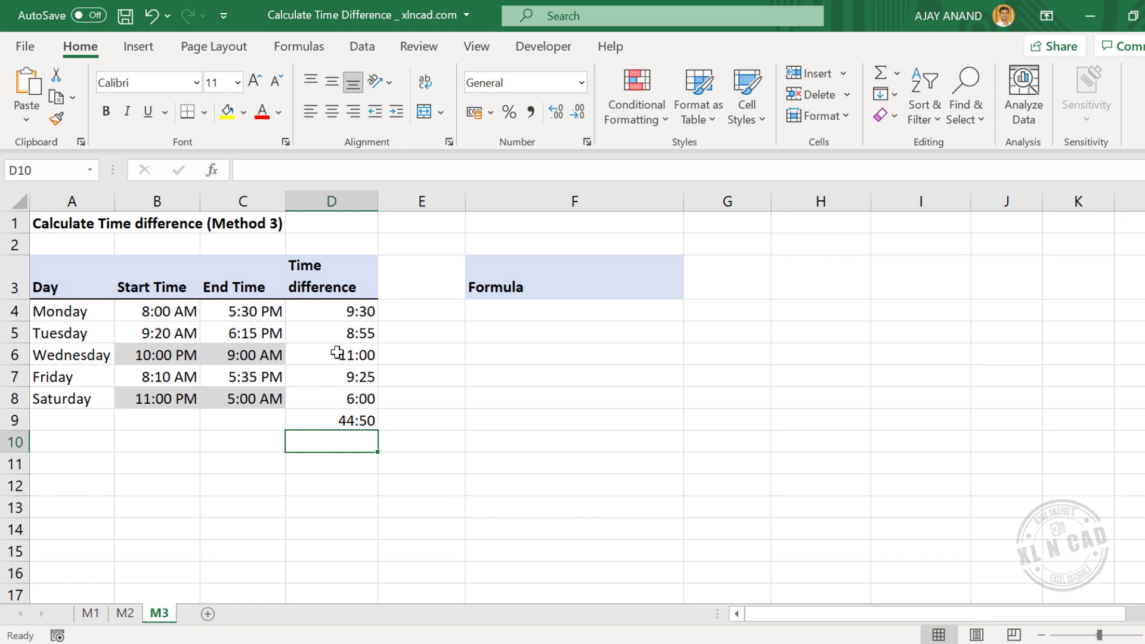
{"action": "left_click", "coordinate": [336, 352]}
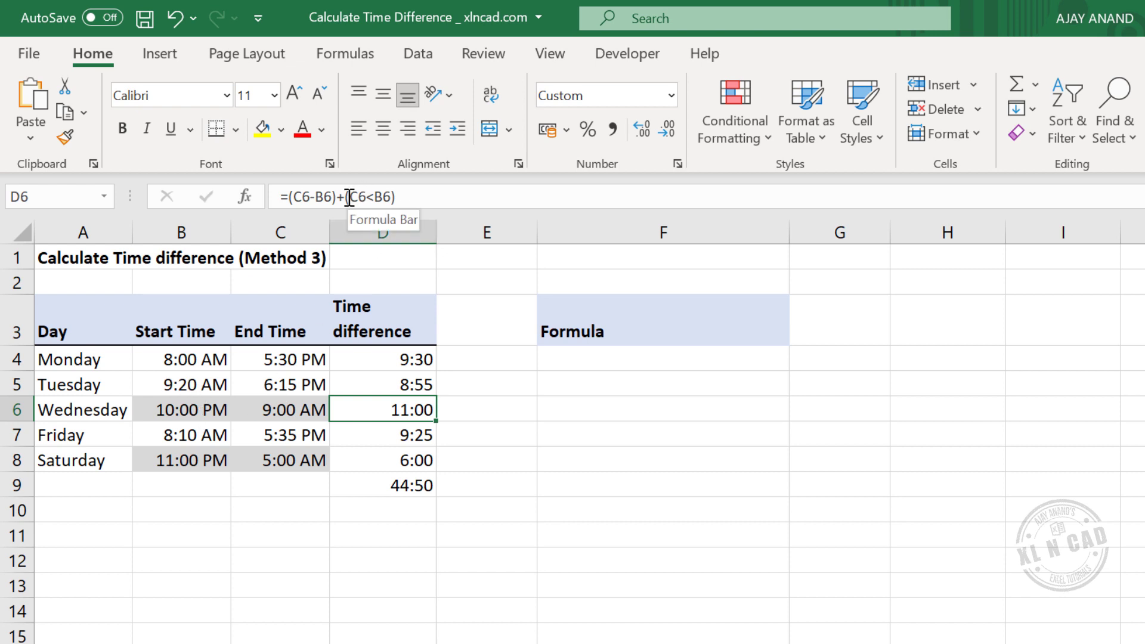
{"action": "left_click_drag", "start_coordinate": [346, 197], "coordinate": [408, 199]}
{"action": "key", "text": "F9"}
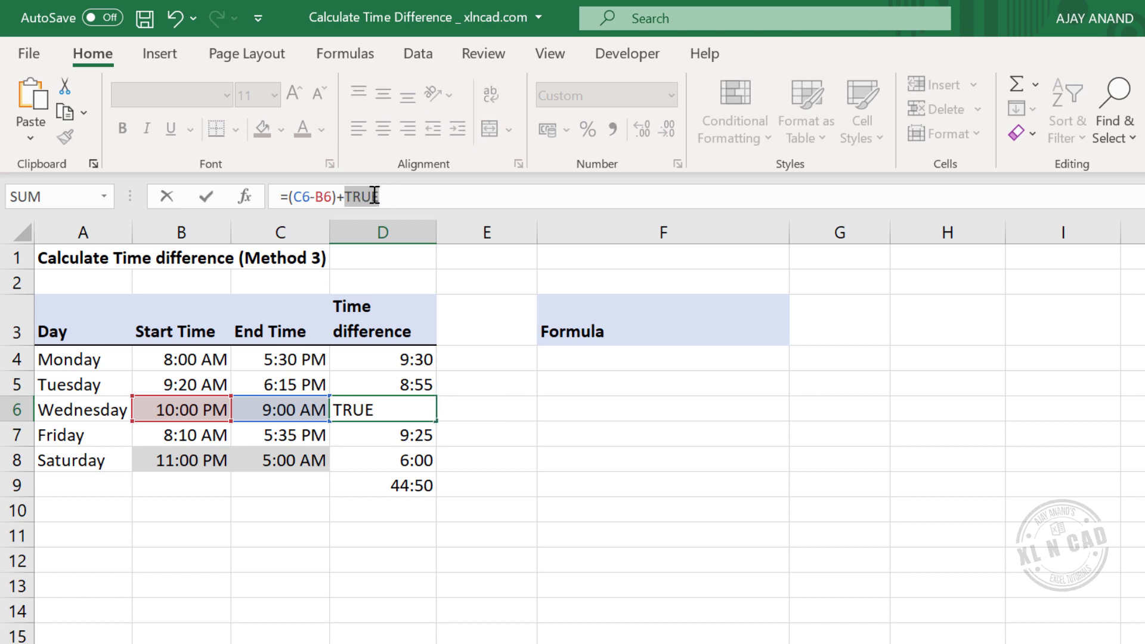
{"action": "key", "text": "Escape"}
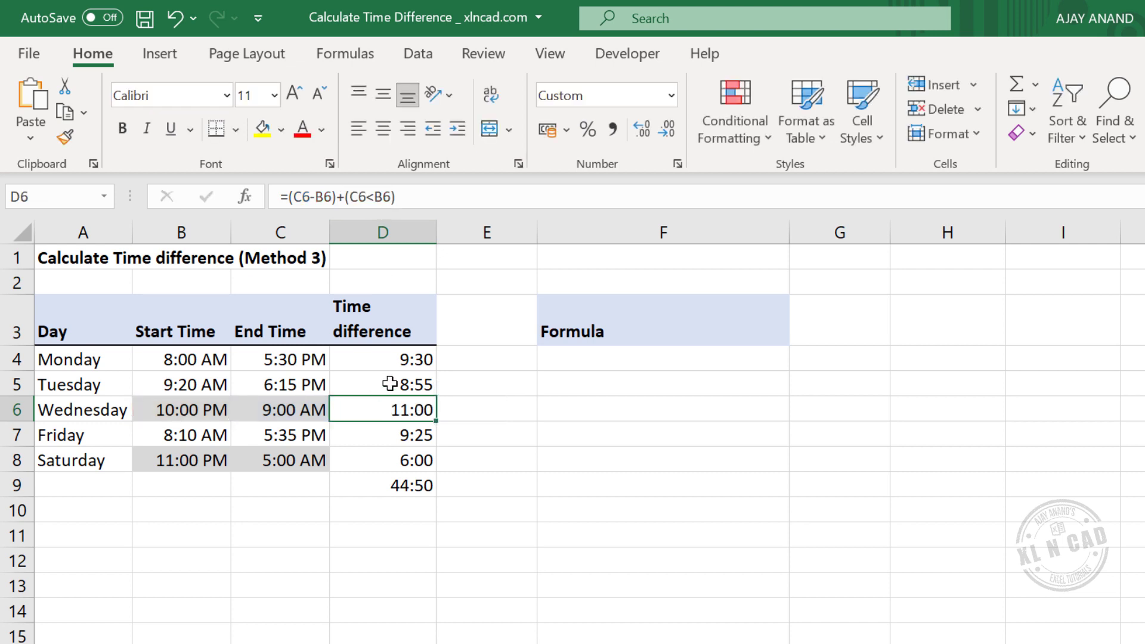
{"action": "left_click", "coordinate": [388, 385]}
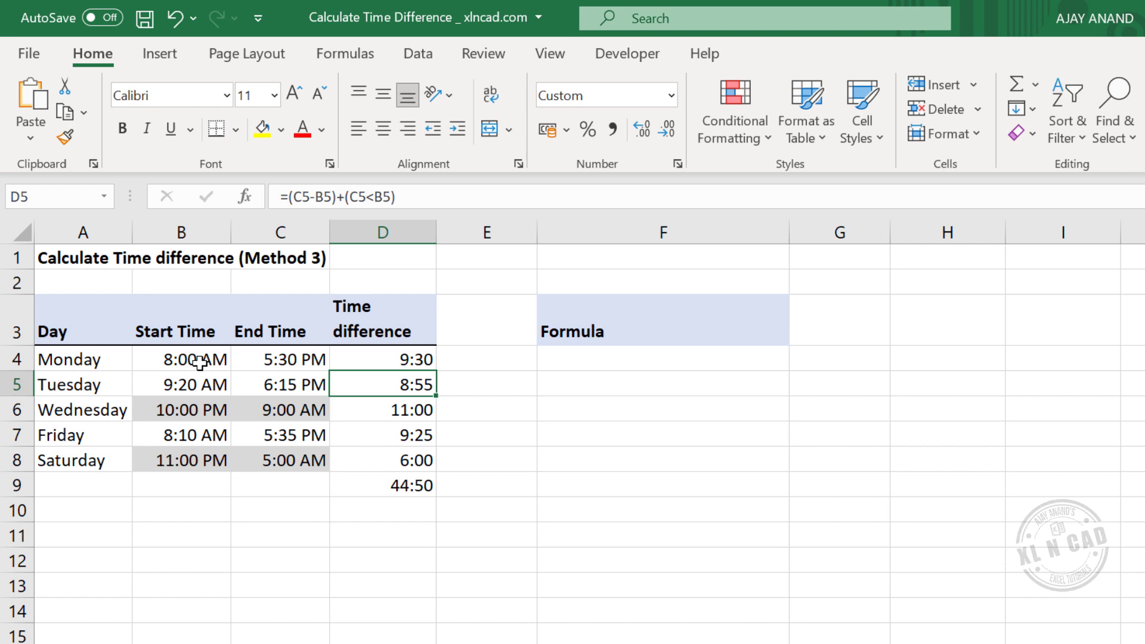
{"action": "left_click", "coordinate": [344, 196]}
{"action": "left_click_drag", "start_coordinate": [344, 195], "coordinate": [398, 195]}
{"action": "key", "text": "F9"}
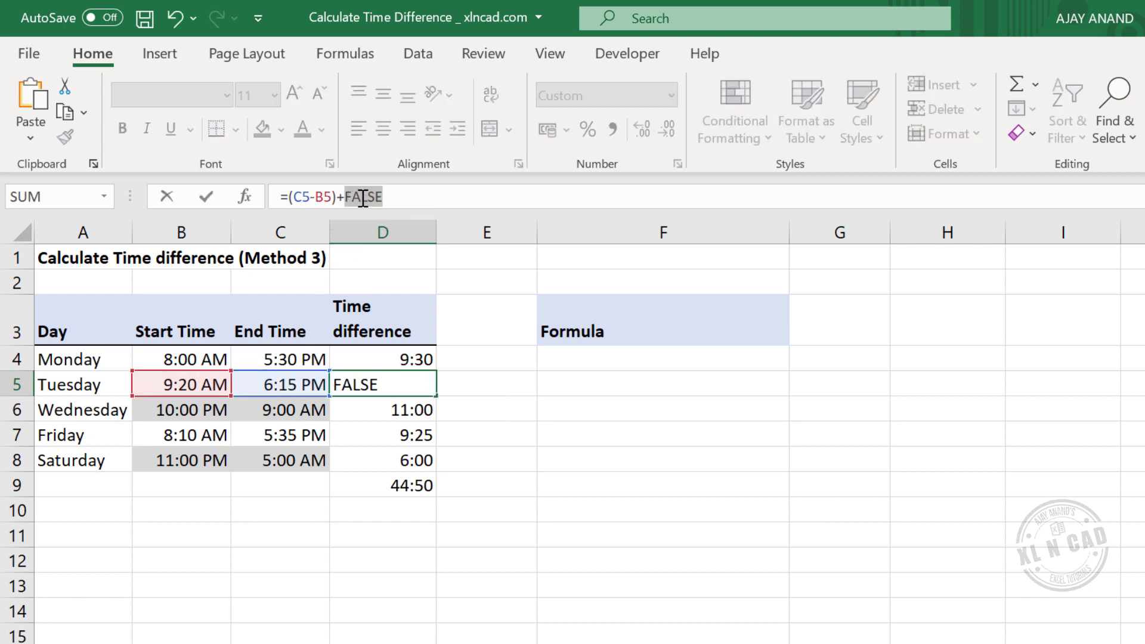
{"action": "key", "text": "Escape"}
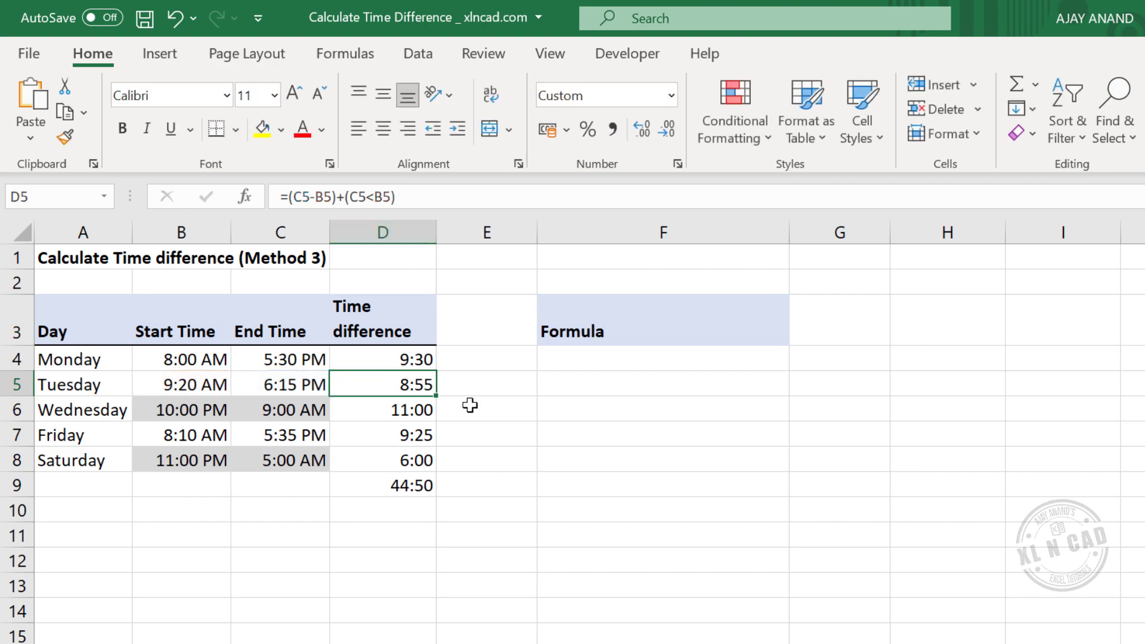
{"action": "left_click", "coordinate": [619, 356]}
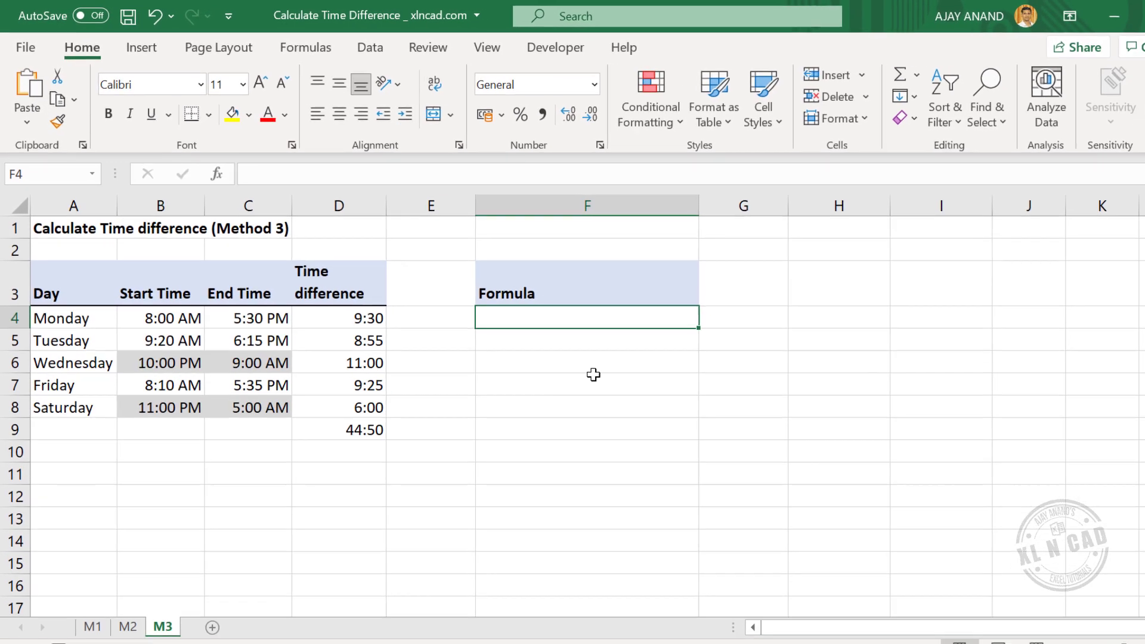
{"action": "type", "text": "=F"}
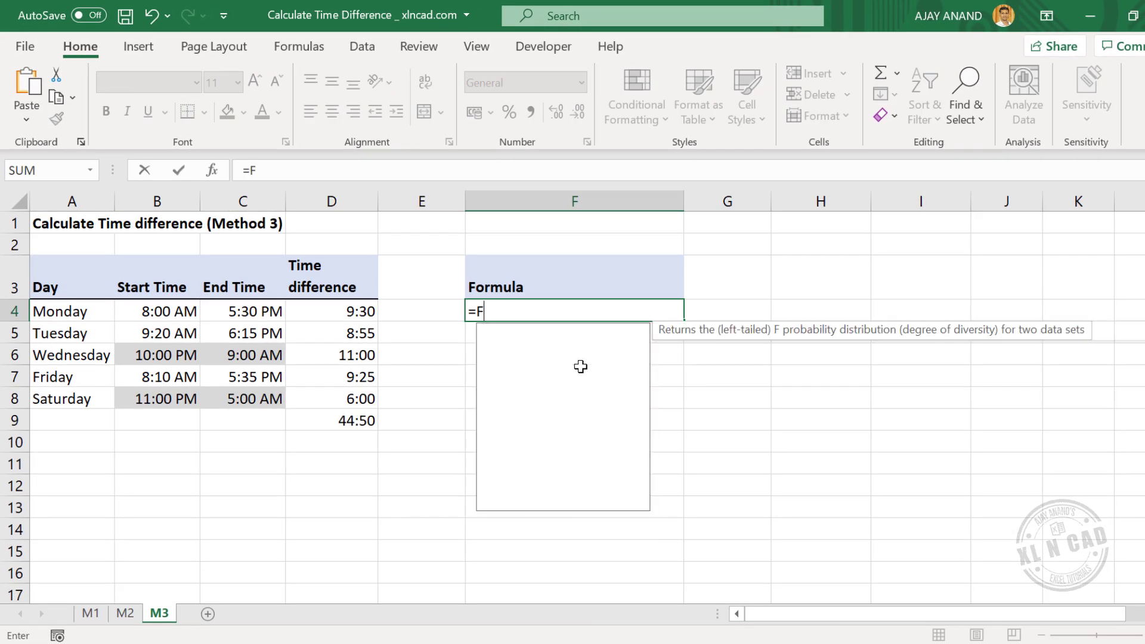
{"action": "type", "text": "ORMU"}
Enter =FORMULATEXT(D4) in F4 to show Monday's formula =(C4-B4)+(C4<B4).
{"action": "key", "text": "Tab"}
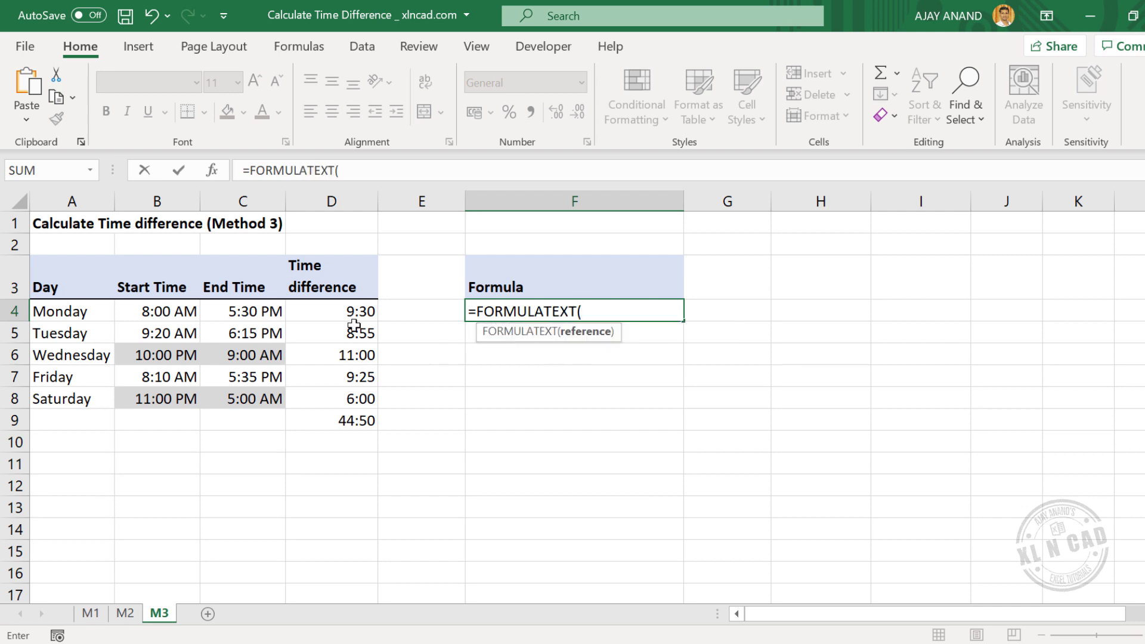
{"action": "left_click", "coordinate": [342, 316]}
{"action": "key", "text": "Return"}
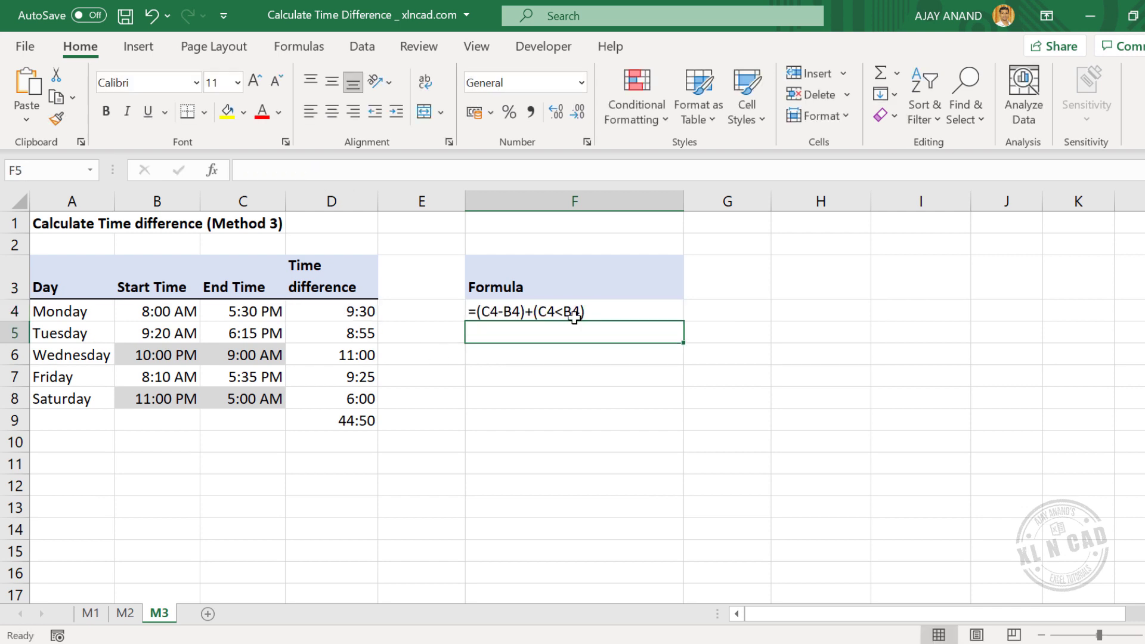